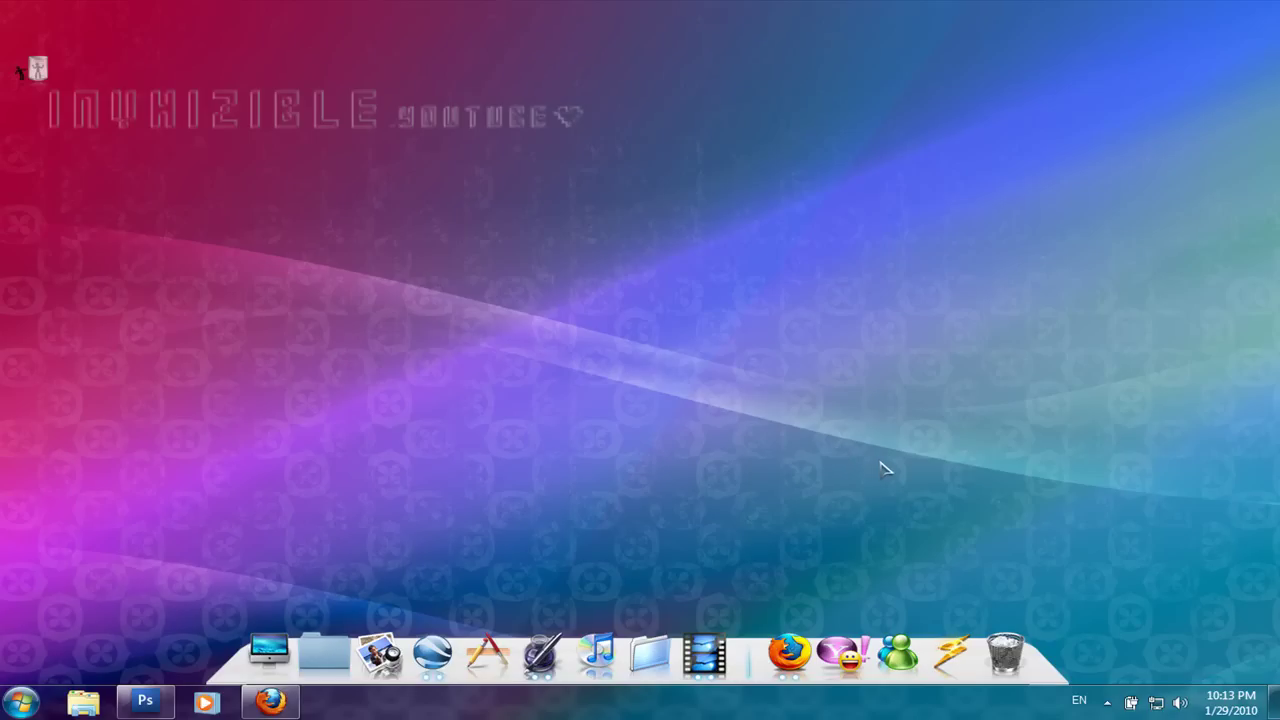
Step: Restore the hair painting in Photoshop, compact the History panel, and duplicate Fondo as Fondo copia
left_click(145, 702)
left_click_drag(688, 24, 681, 29)
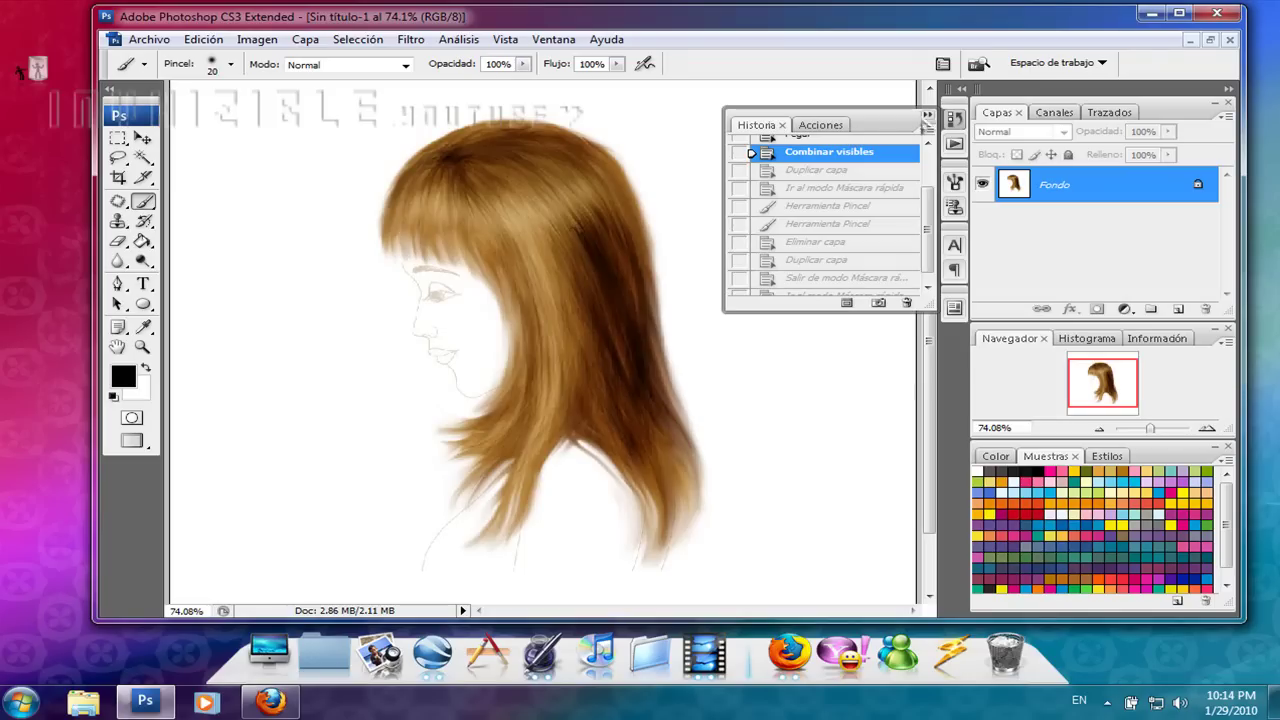
left_click_drag(890, 312, 890, 222)
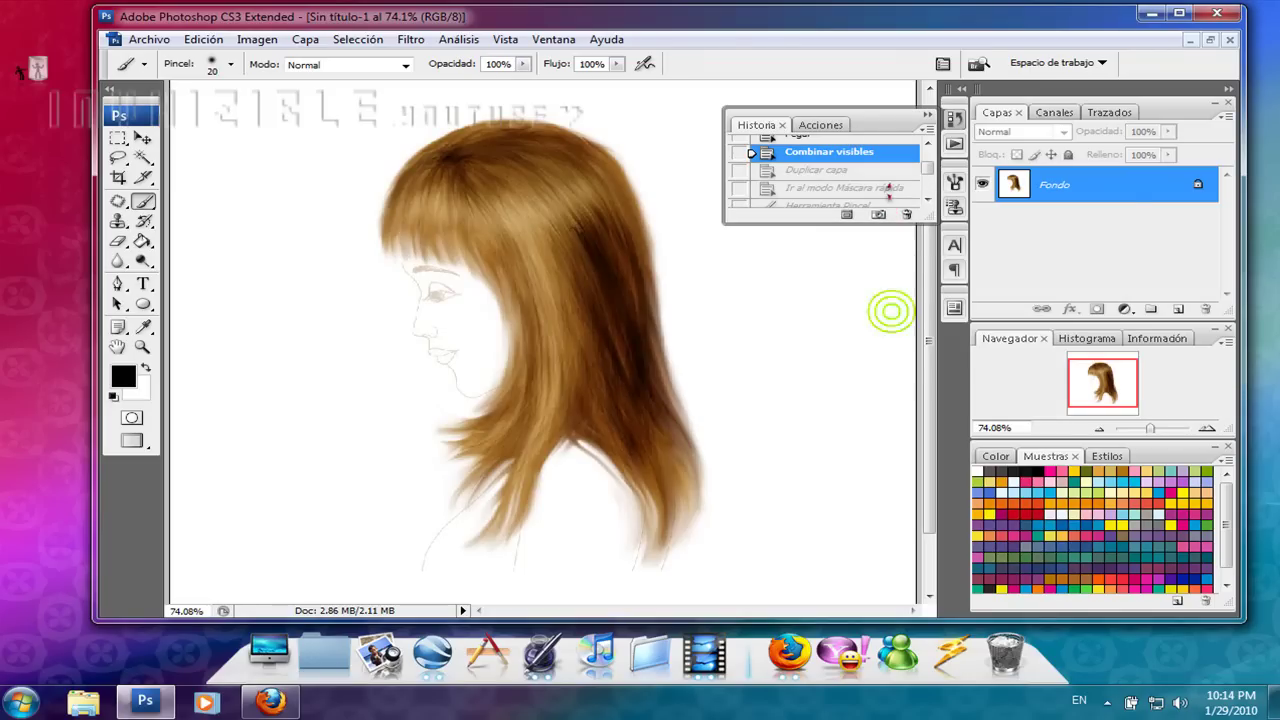
left_click_drag(1152, 195, 1182, 310)
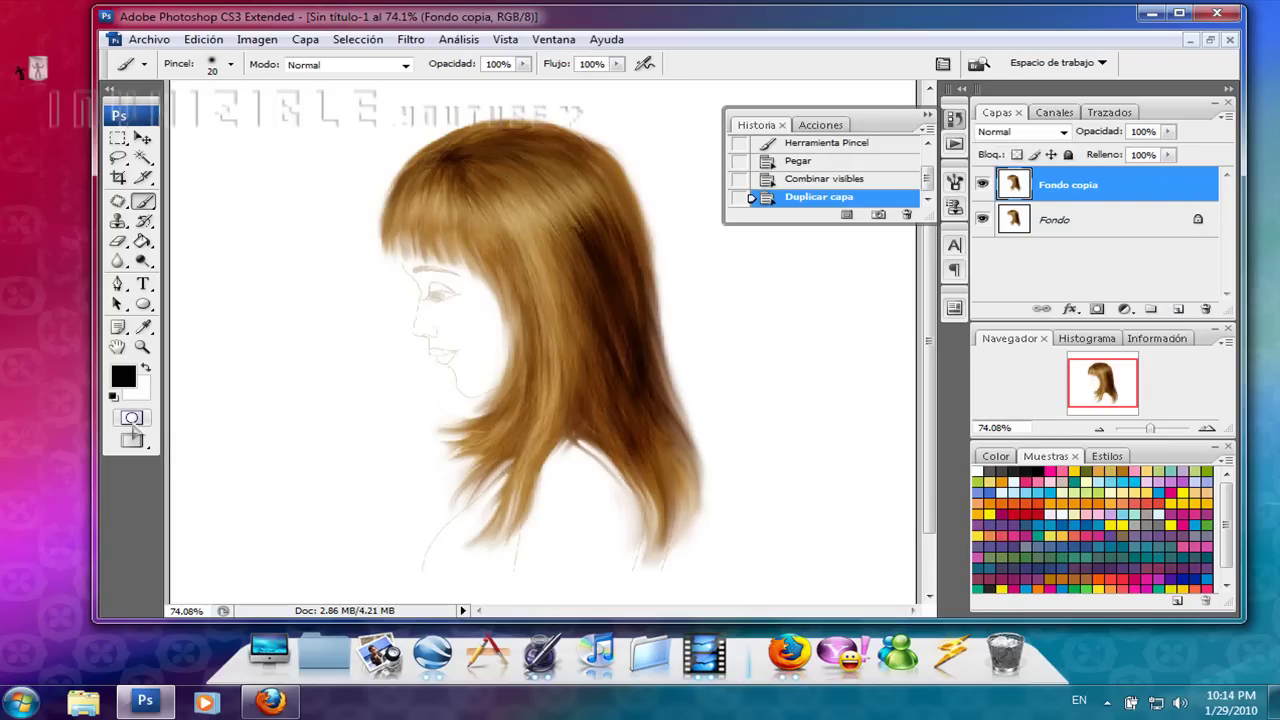
Step: Enter Quick Mask mode and pick the 21 px soft round brush at 0% hardness
left_click(132, 420)
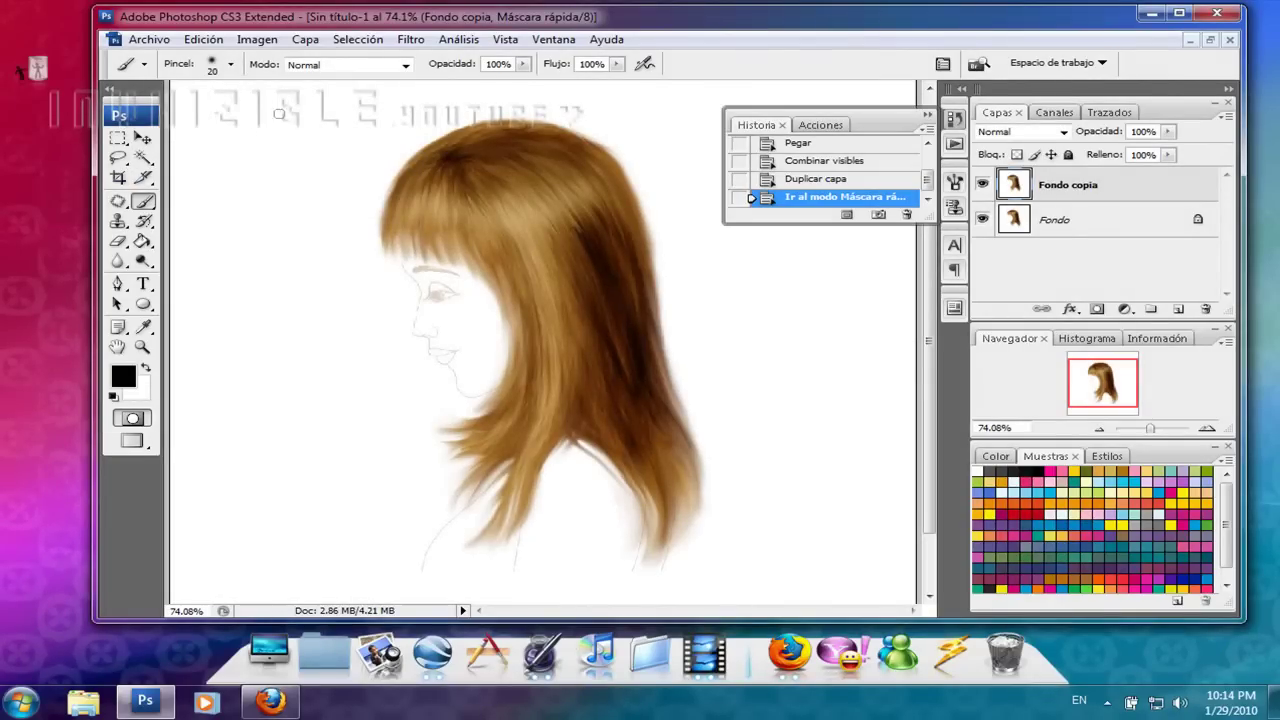
left_click(230, 64)
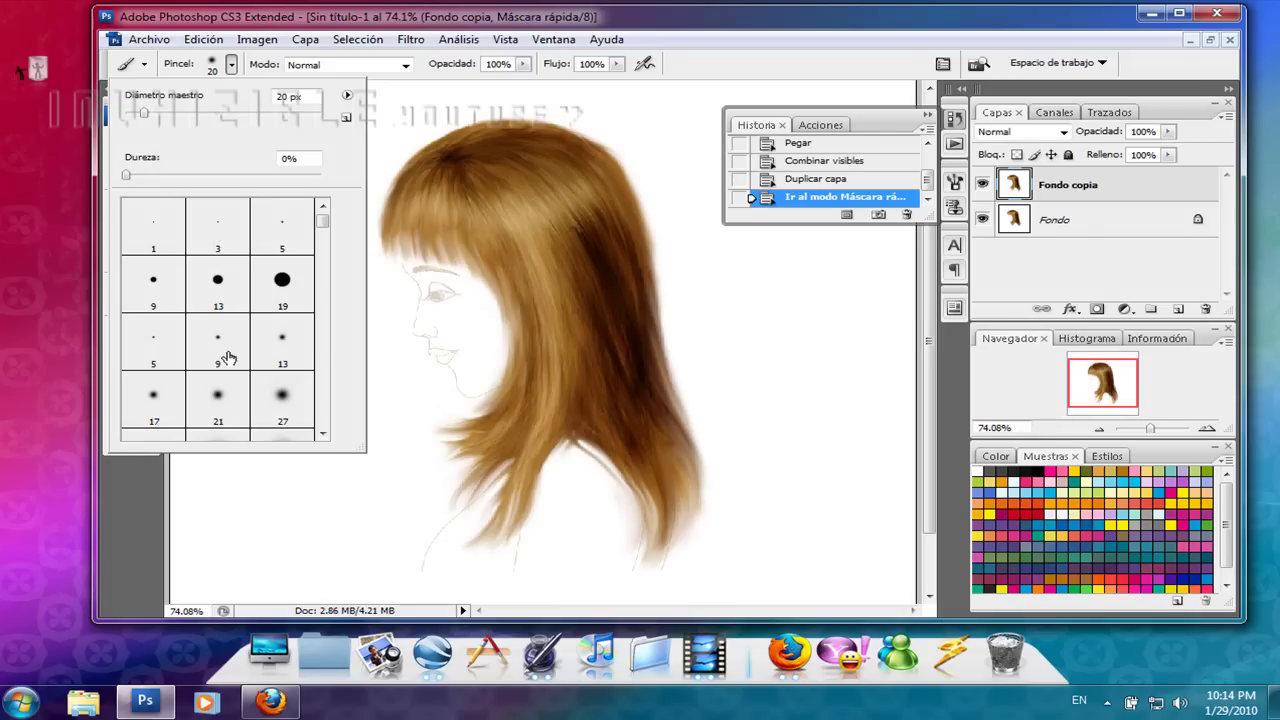
left_click(219, 405)
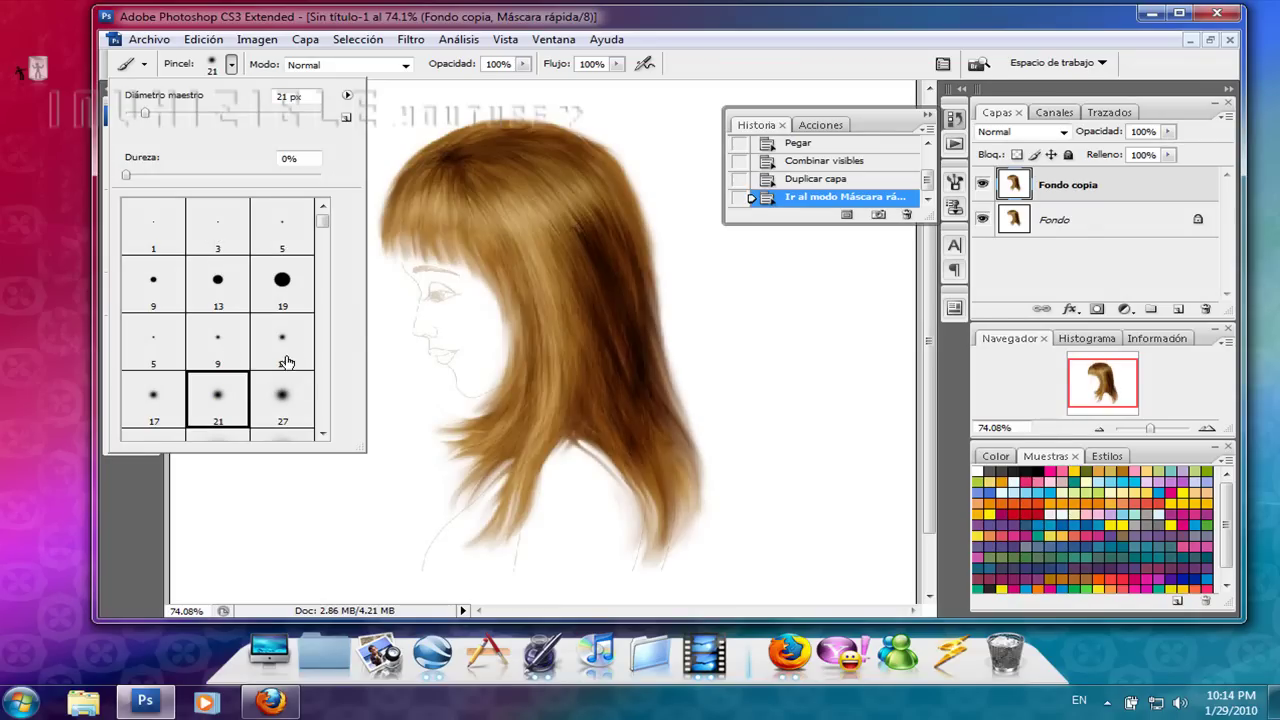
left_click(280, 402)
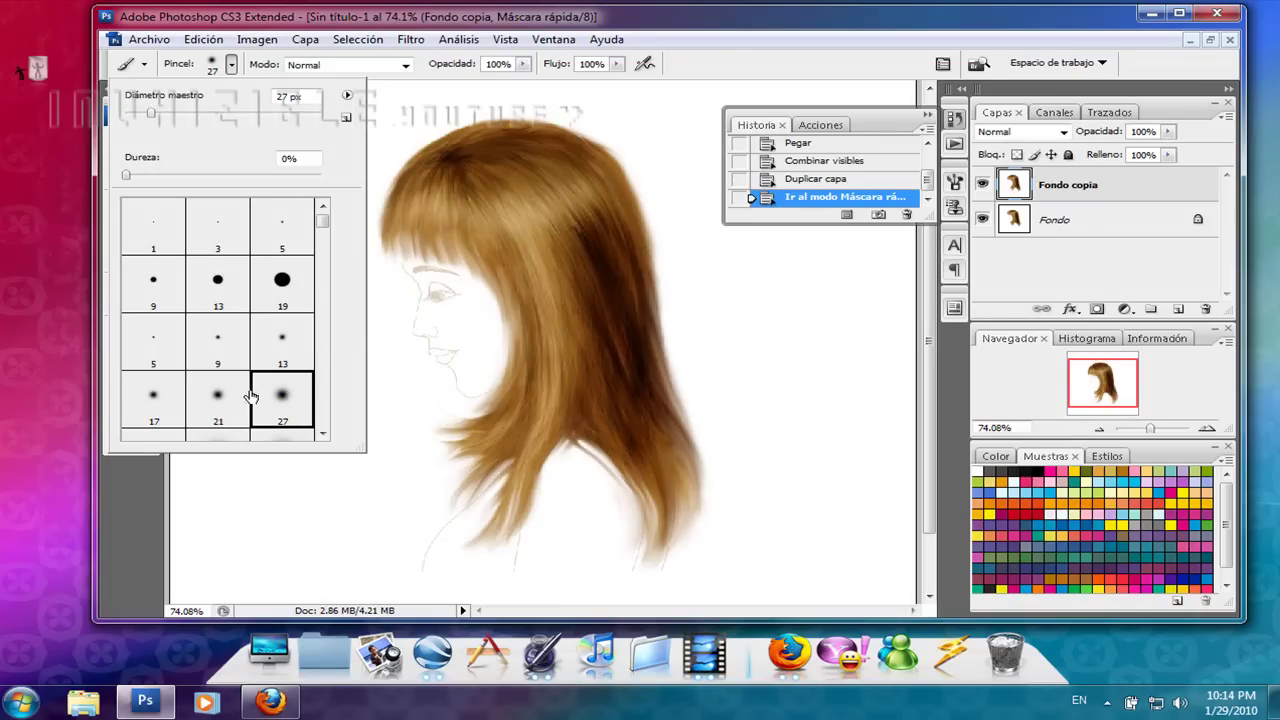
left_click(217, 400)
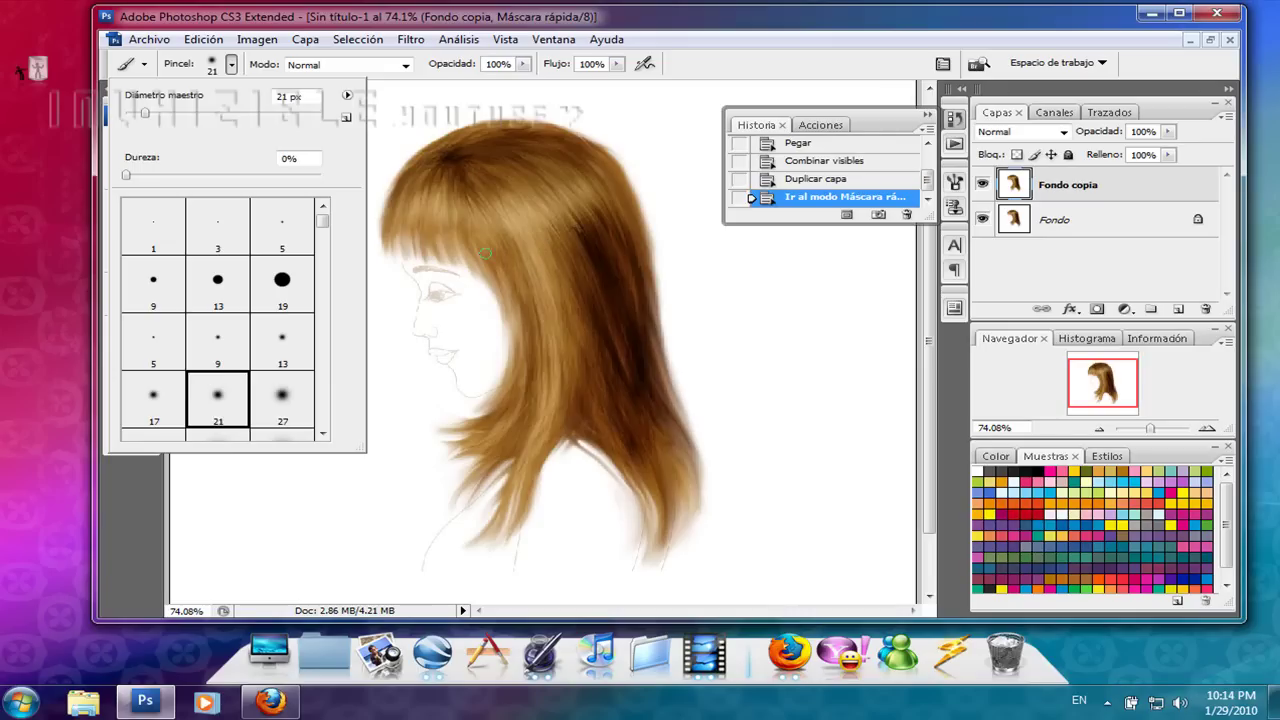
Step: Mask the hair's outer edges: the bangs' lower edge, the hair ends, and the right side
left_click(422, 234)
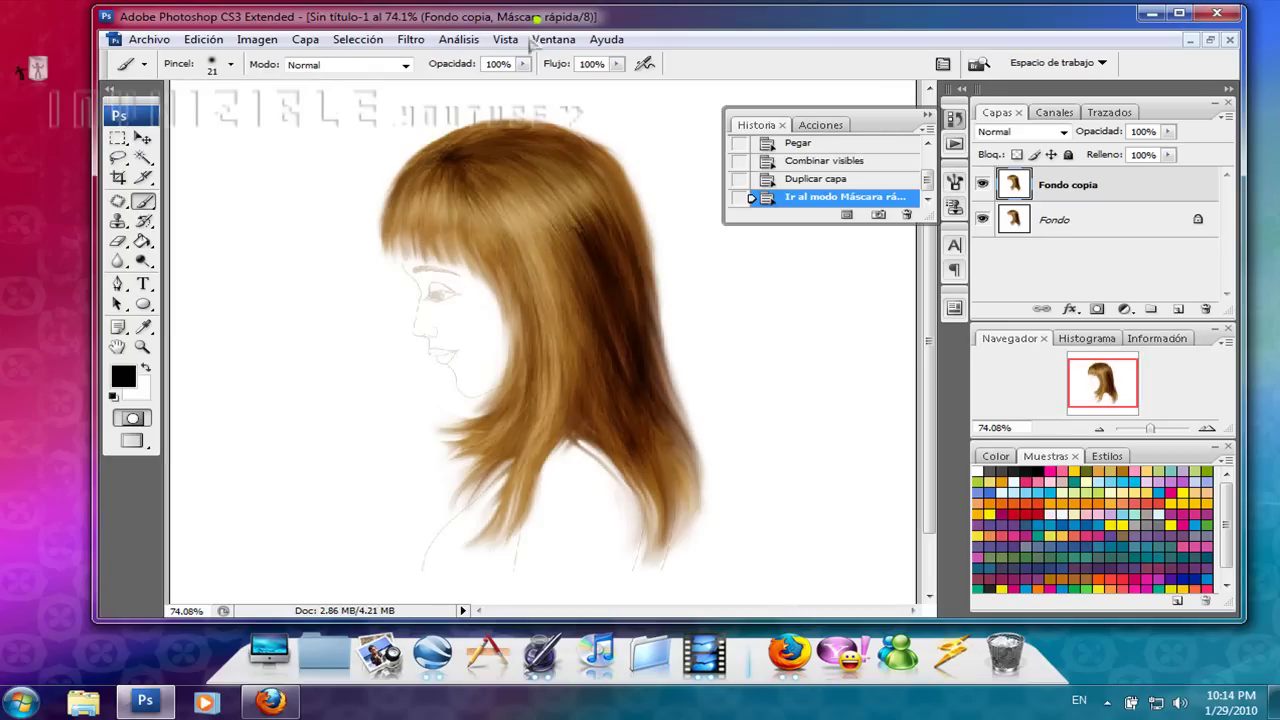
mouse_move(389, 246)
left_mouse_down()
mouse_move(477, 259)
mouse_move(506, 322)
left_mouse_up()
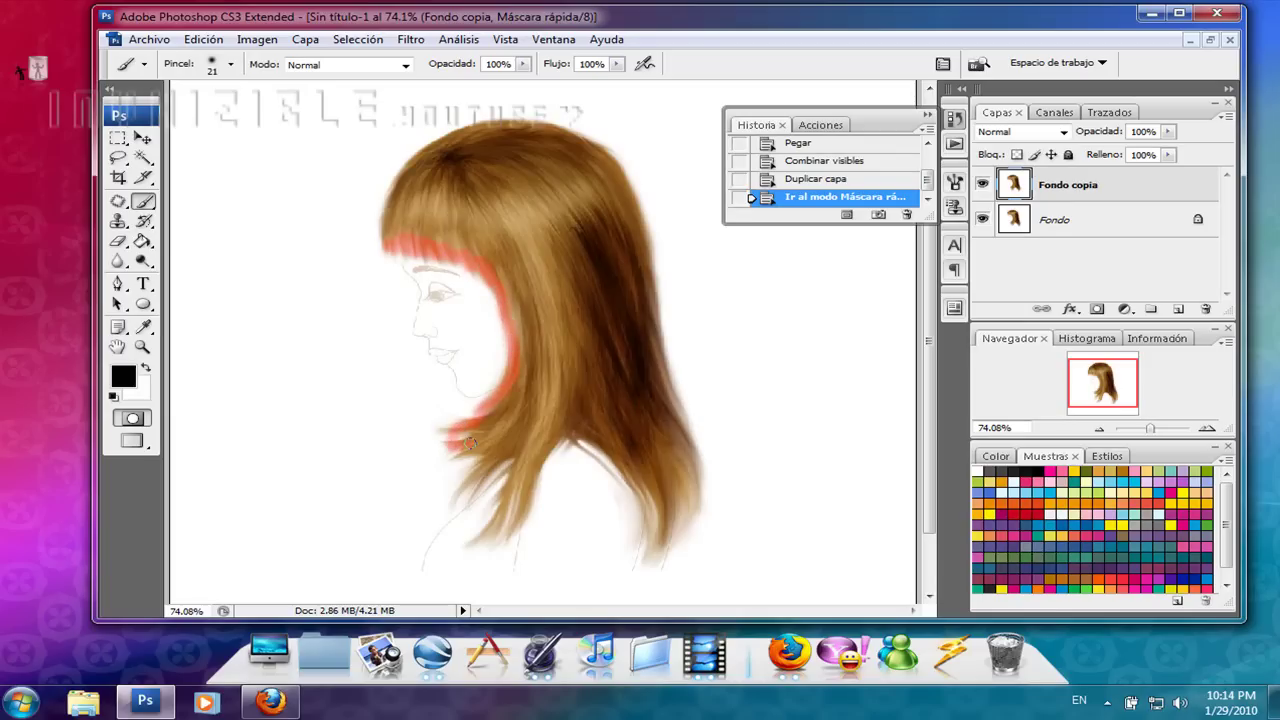
mouse_move(478, 452)
left_mouse_down()
mouse_move(493, 466)
mouse_move(468, 492)
mouse_move(540, 447)
mouse_move(472, 540)
mouse_move(517, 510)
left_mouse_up()
left_click_drag(560, 424, 574, 431)
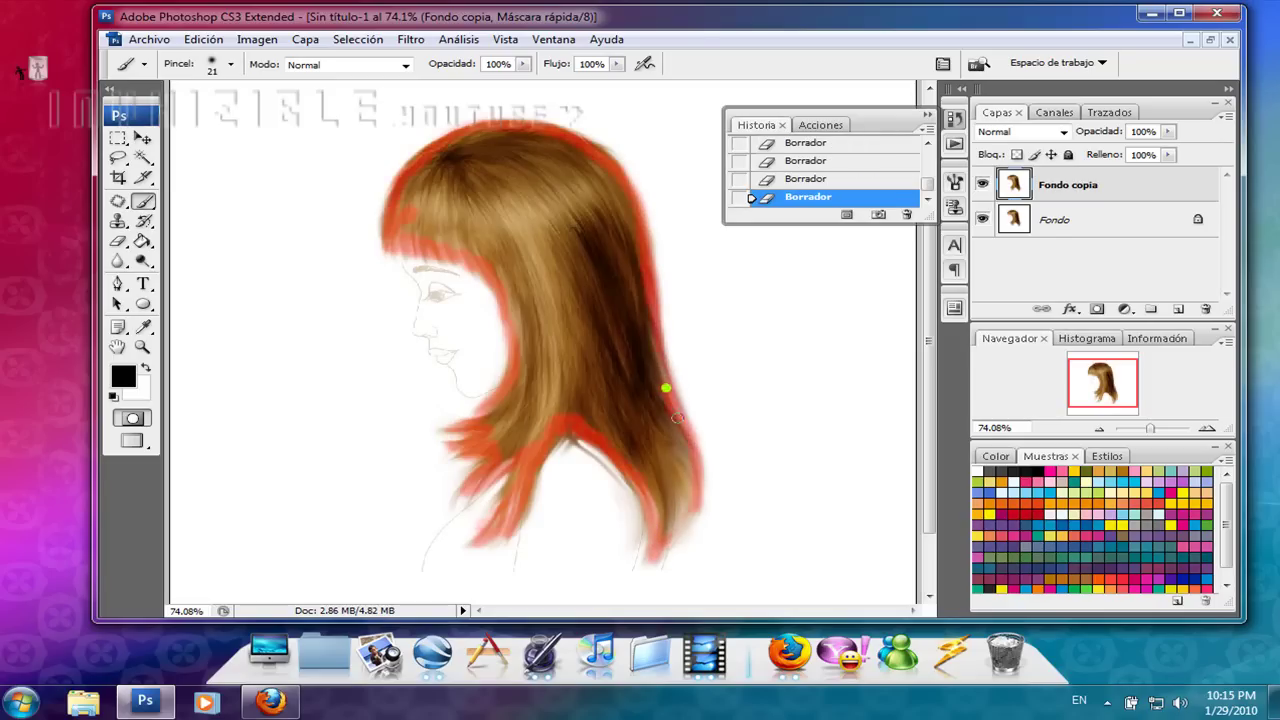
left_click_drag(660, 375, 690, 500)
left_click(675, 497)
Step: With a 57 px brush, mask the top, right side, dark streaks and remaining gaps of the hair
left_click(231, 64)
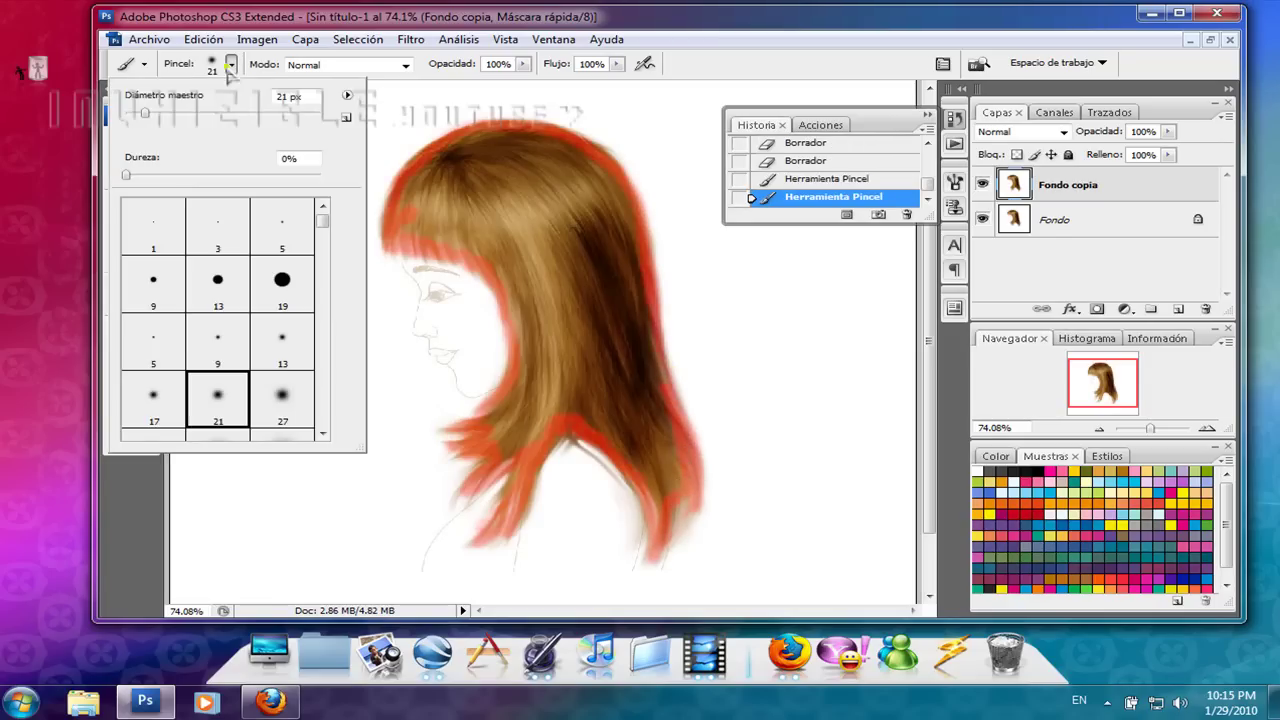
left_click_drag(155, 113, 177, 113)
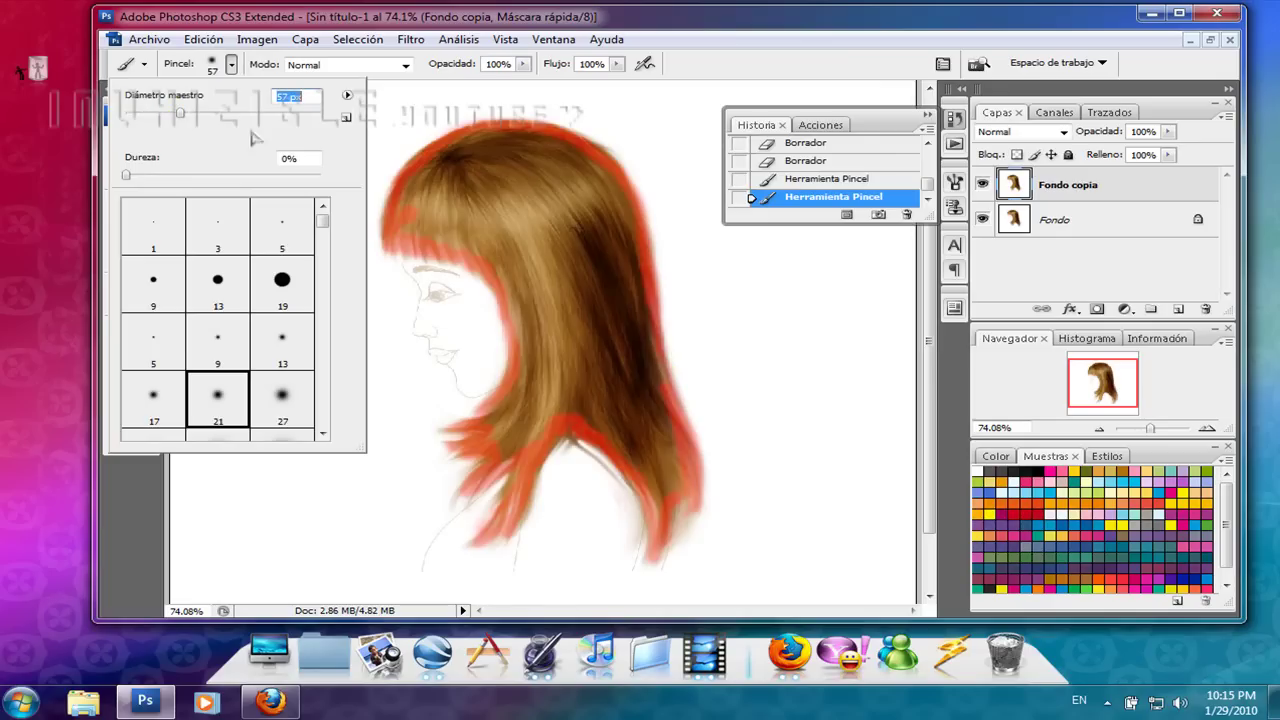
left_click(478, 174)
mouse_move(478, 174)
left_mouse_down()
mouse_move(590, 242)
mouse_move(480, 233)
left_mouse_up()
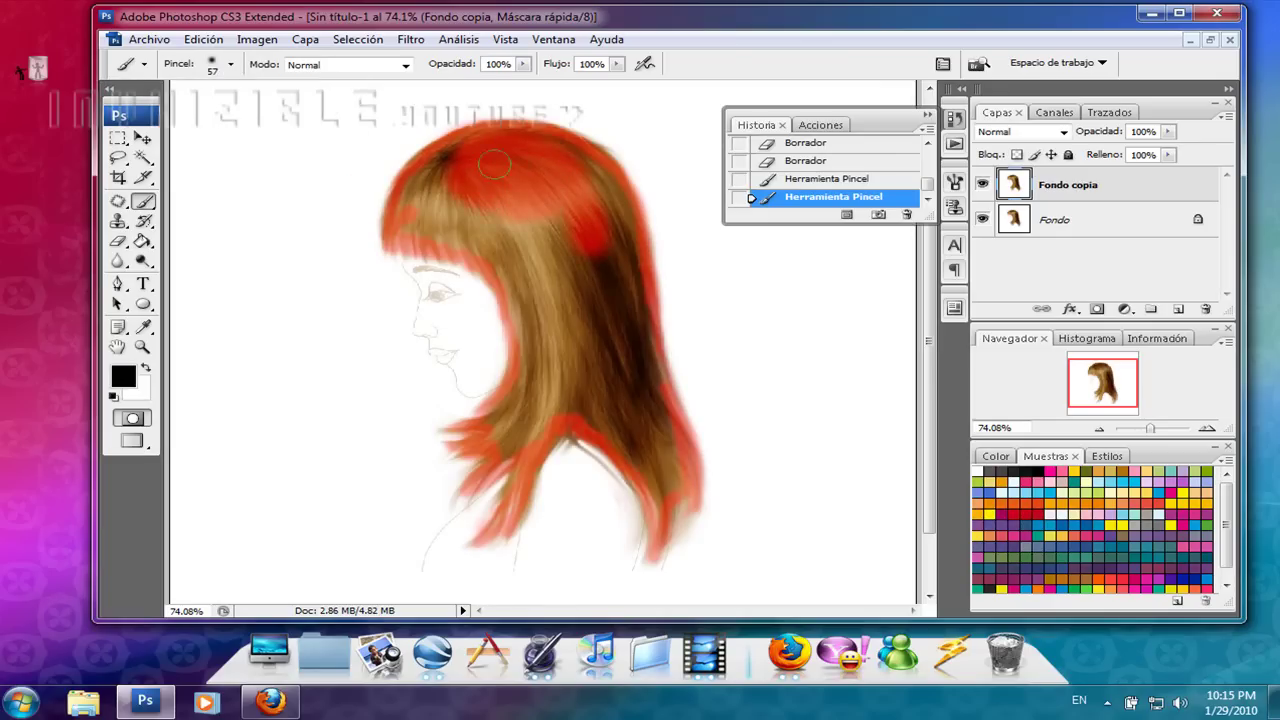
mouse_move(480, 233)
left_mouse_down()
mouse_move(587, 267)
mouse_move(634, 423)
mouse_move(674, 487)
left_mouse_up()
left_click_drag(655, 425, 442, 162)
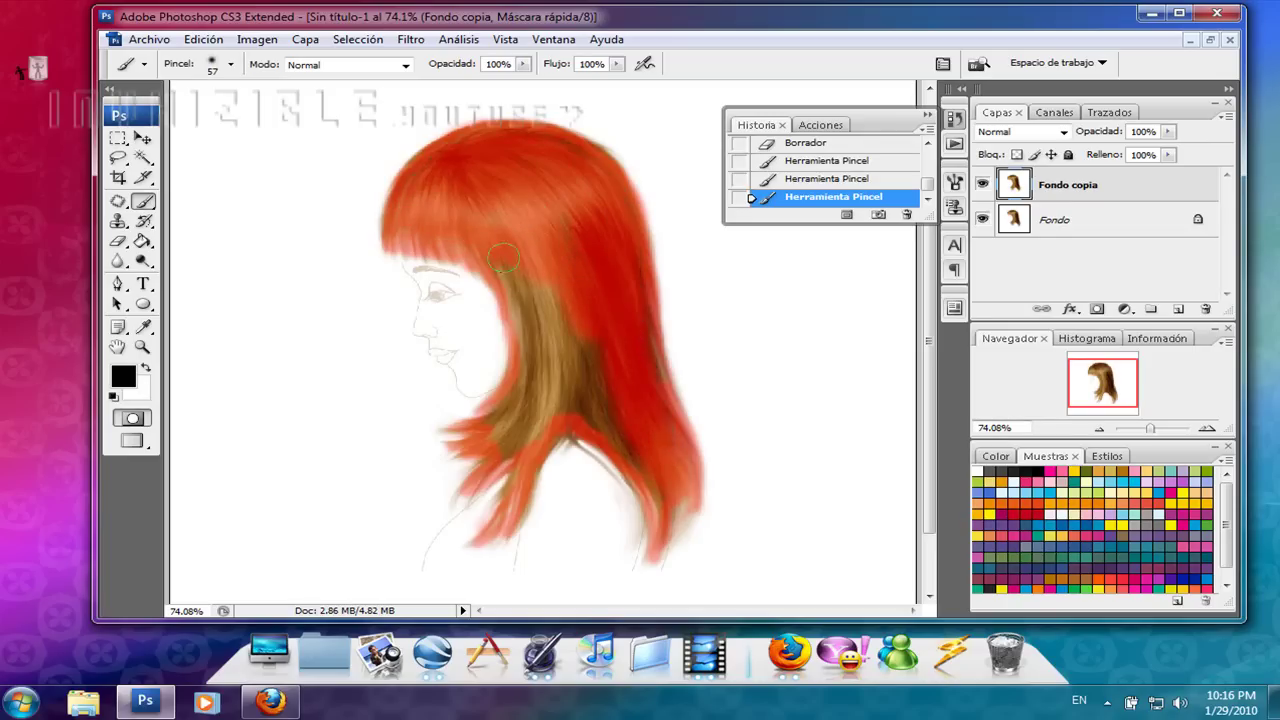
left_click_drag(564, 338, 511, 436)
left_click_drag(578, 350, 646, 424)
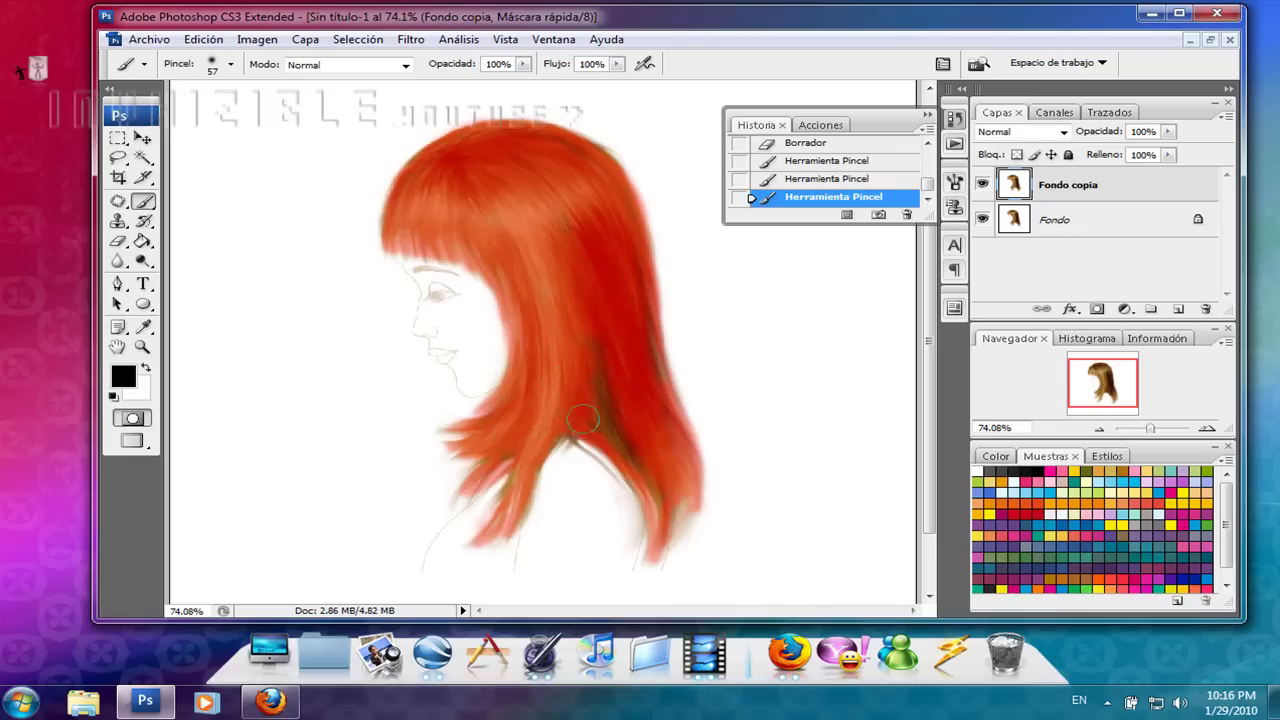
left_click_drag(583, 312, 611, 406)
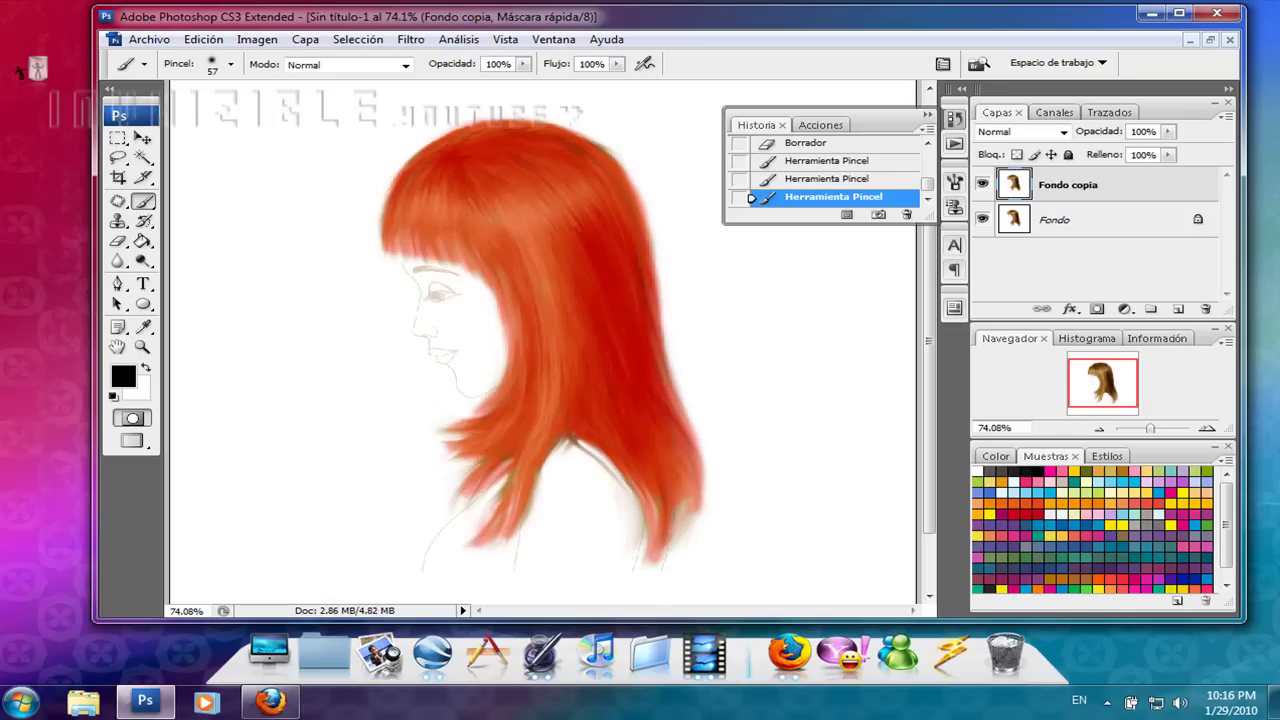
left_click_drag(484, 157, 545, 152)
Step: Switch to a 38 px brush and touch up the hair mask
left_click(230, 64)
left_click_drag(197, 121, 182, 121)
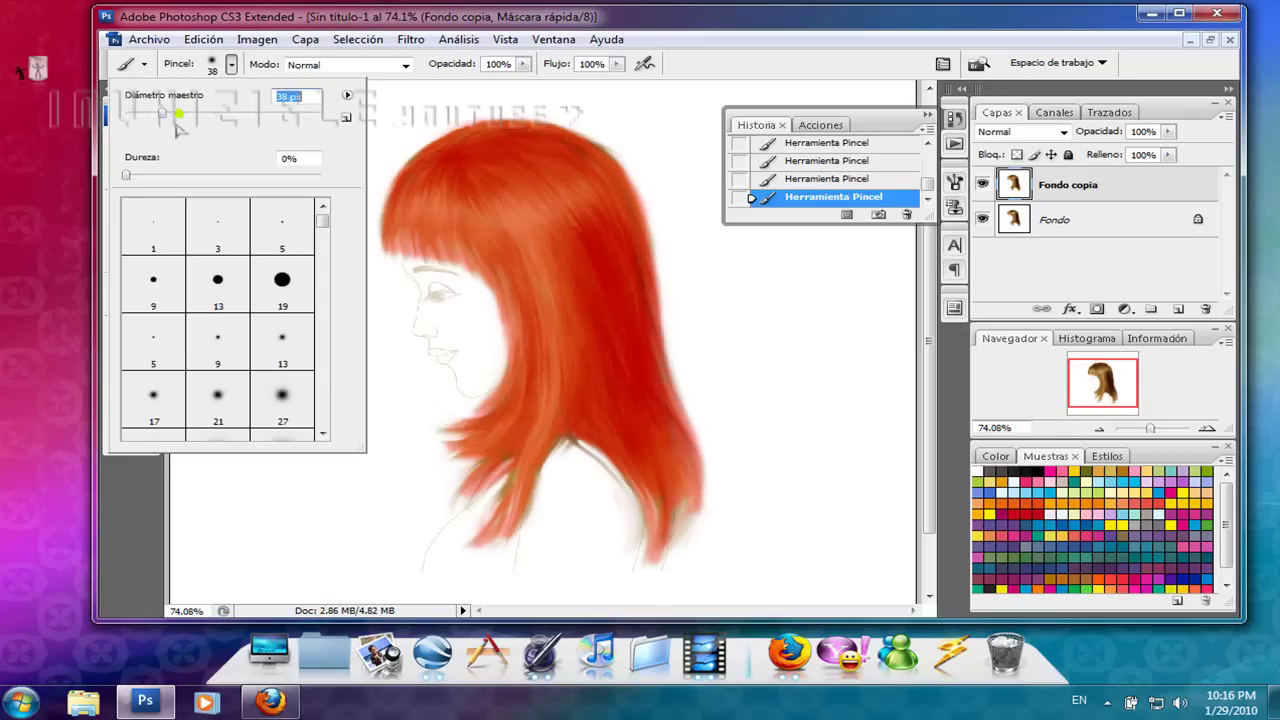
left_click(455, 152)
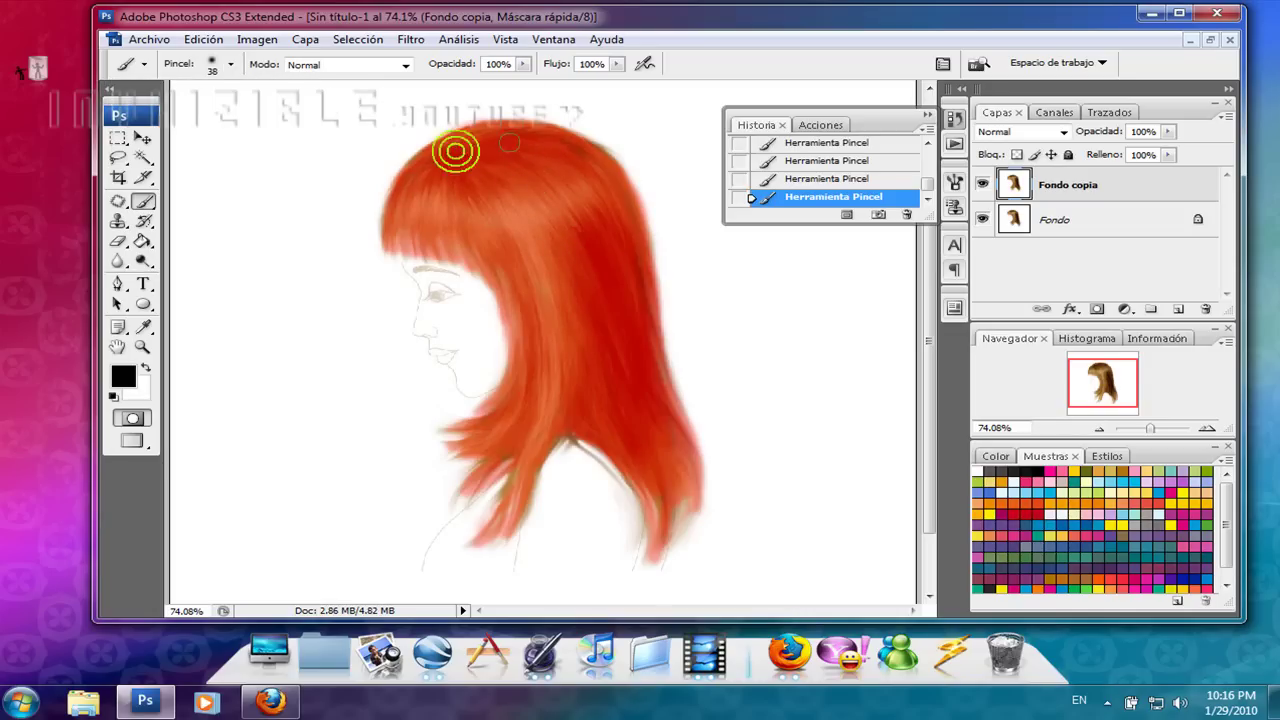
left_click(599, 301)
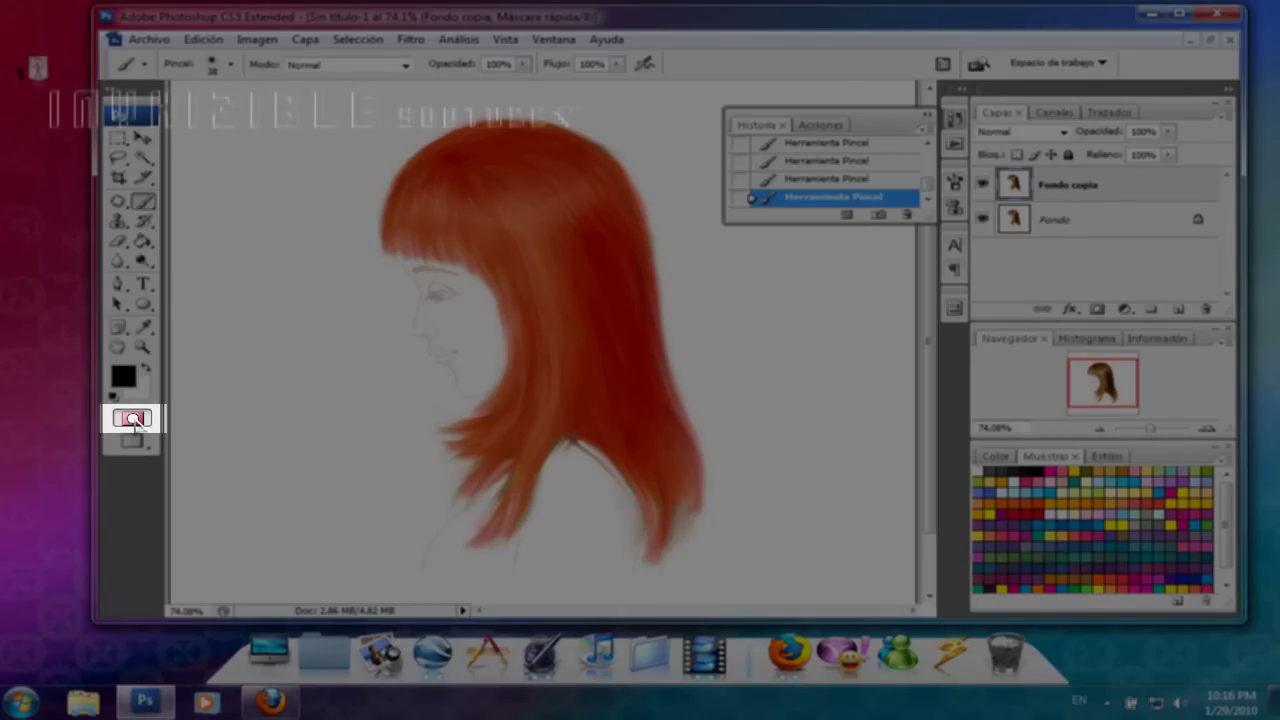
Step: Leave Quick Mask and invert the selection so only the hair is selected
left_click(133, 419)
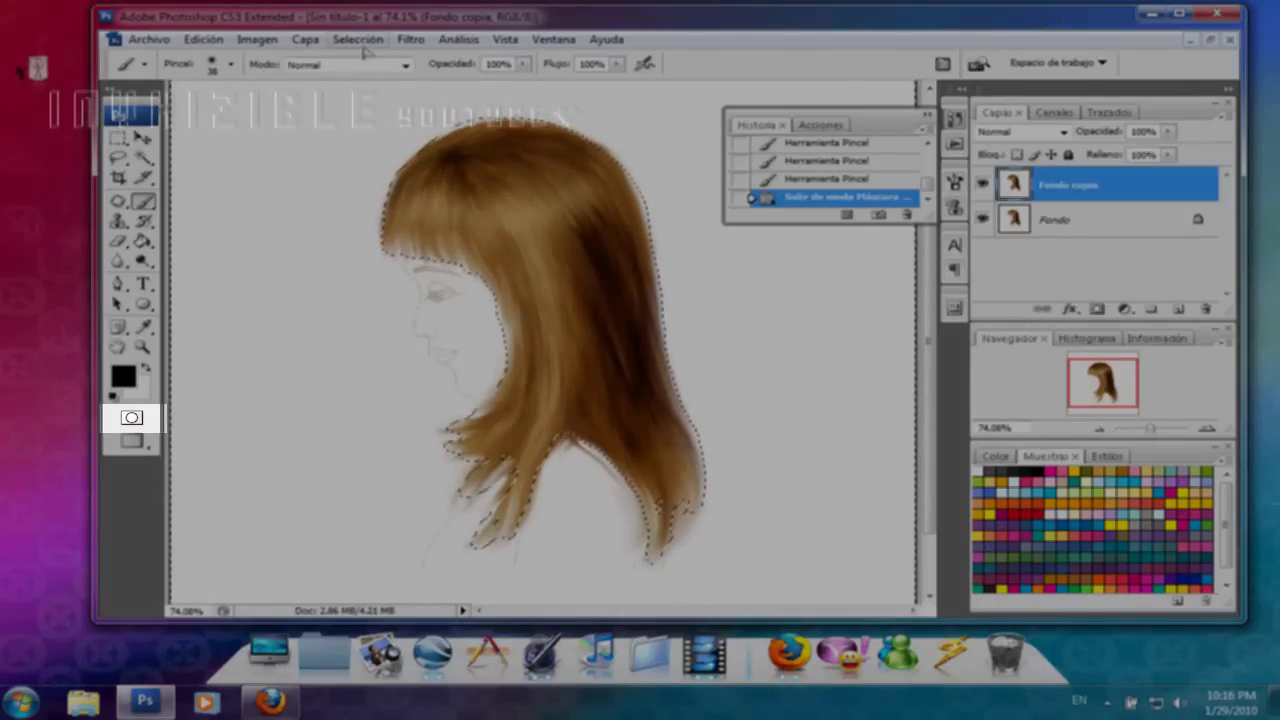
left_click(360, 41)
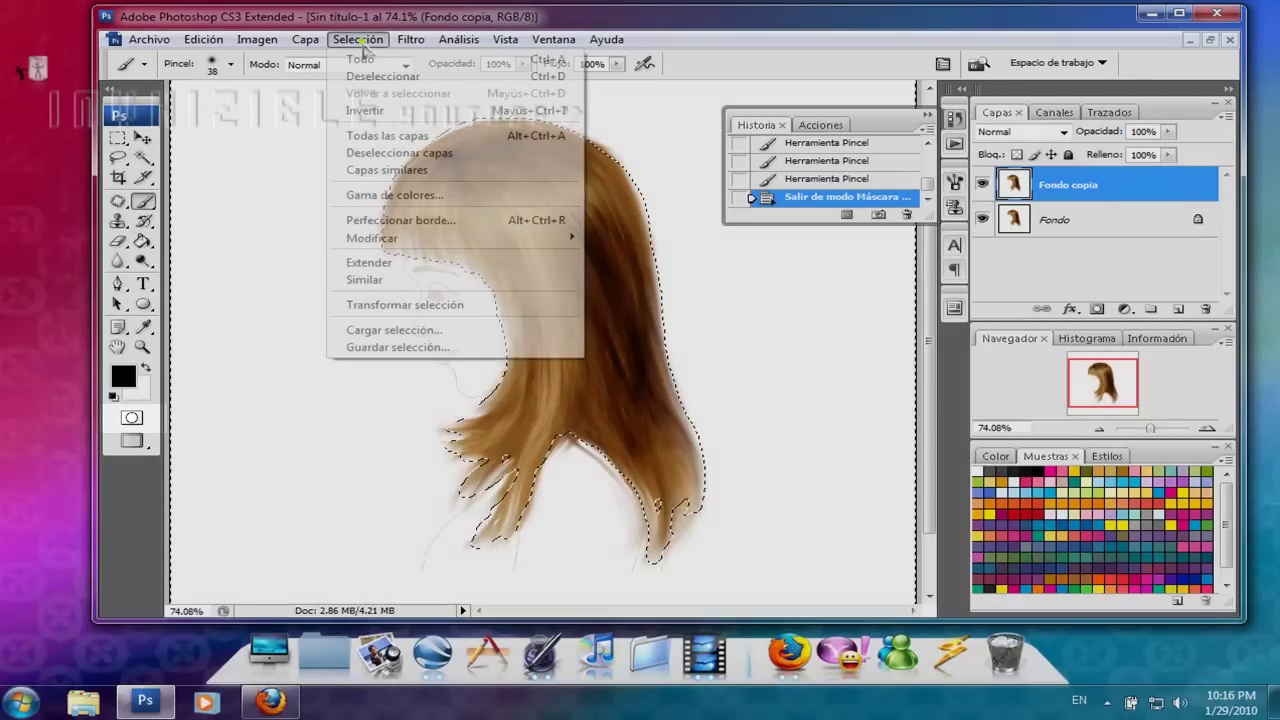
left_click(365, 110)
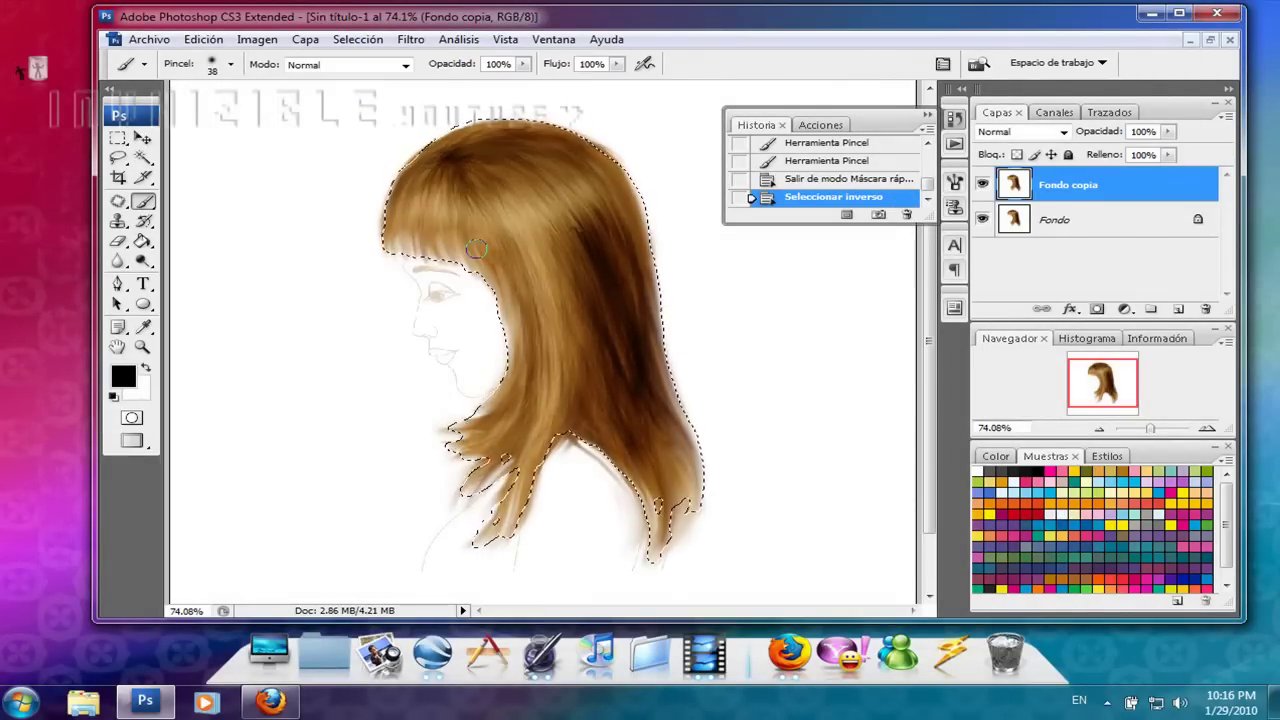
left_click(305, 39)
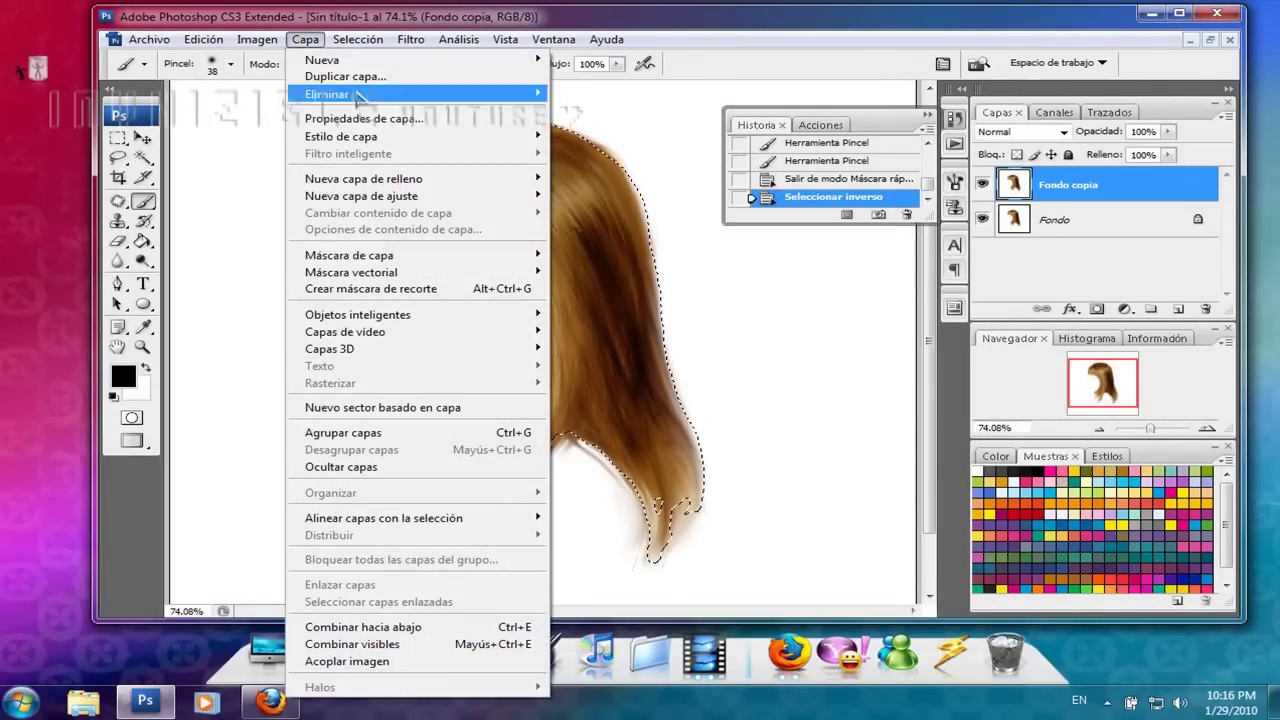
mouse_move(364, 178)
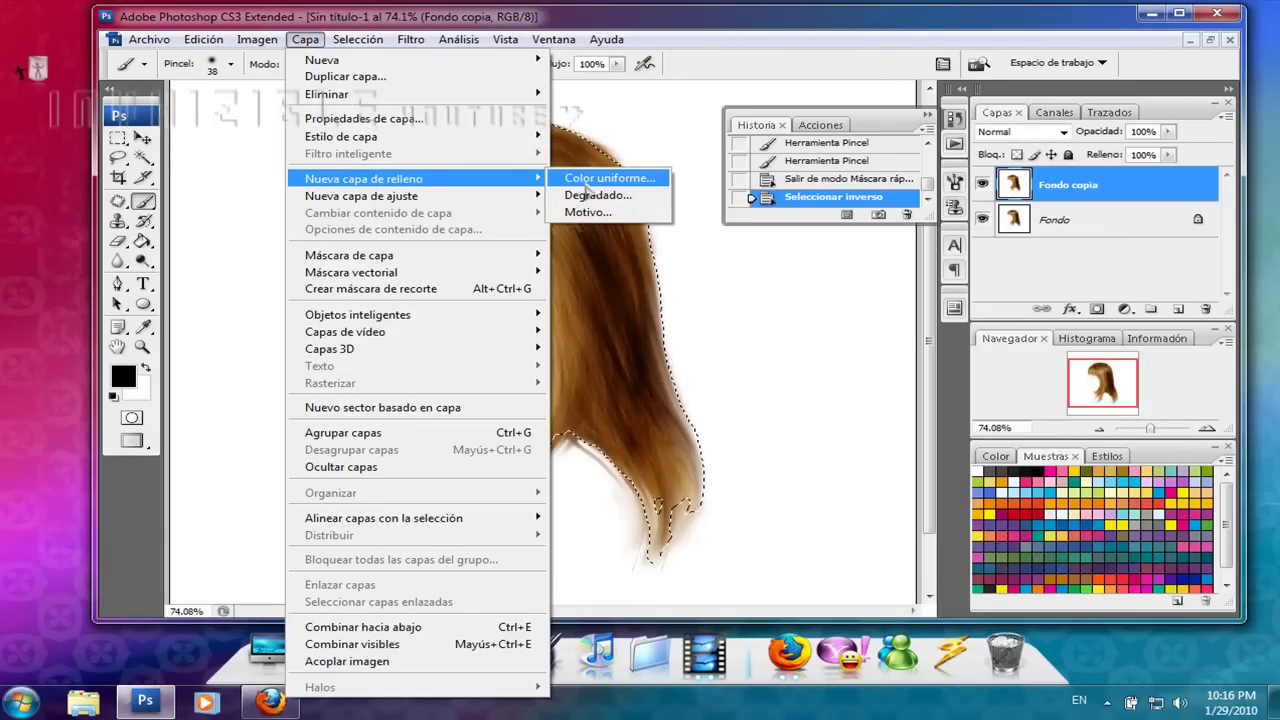
Step: Add a pure red (ff0000) solid colour fill layer over the hair in Luz suave mode
left_click(588, 178)
left_click(902, 219)
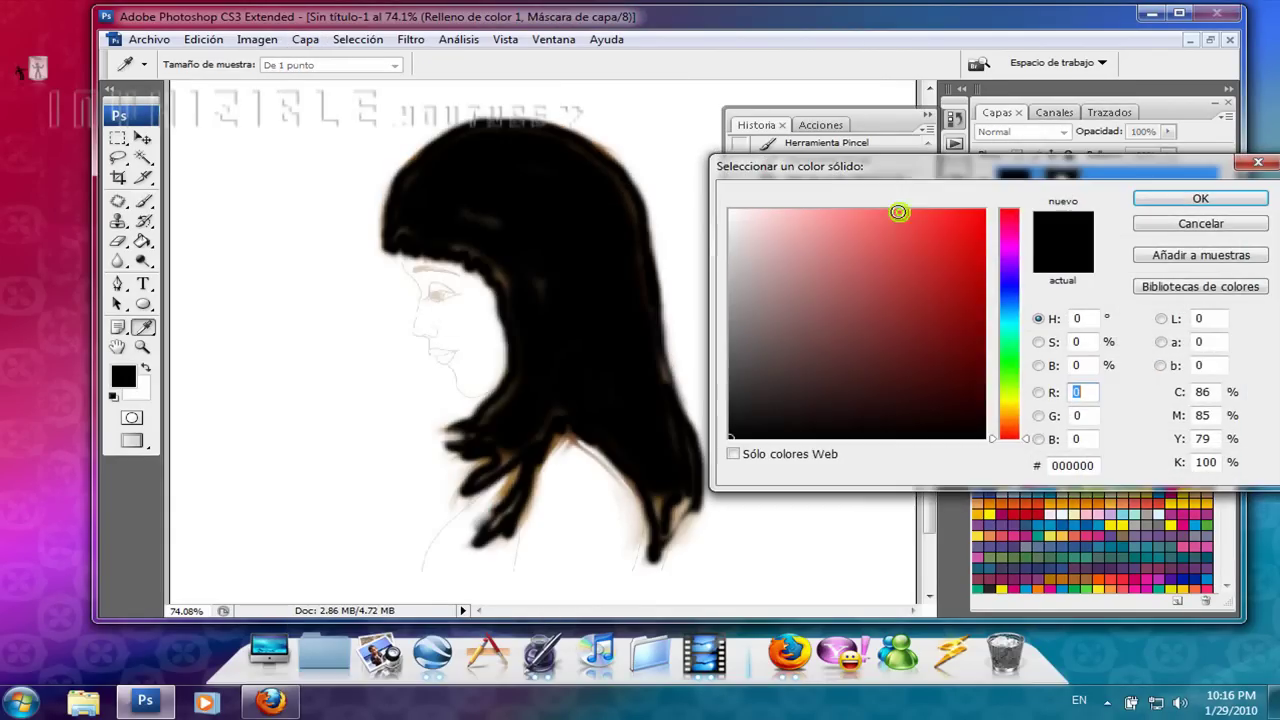
left_click_drag(906, 170, 925, 142)
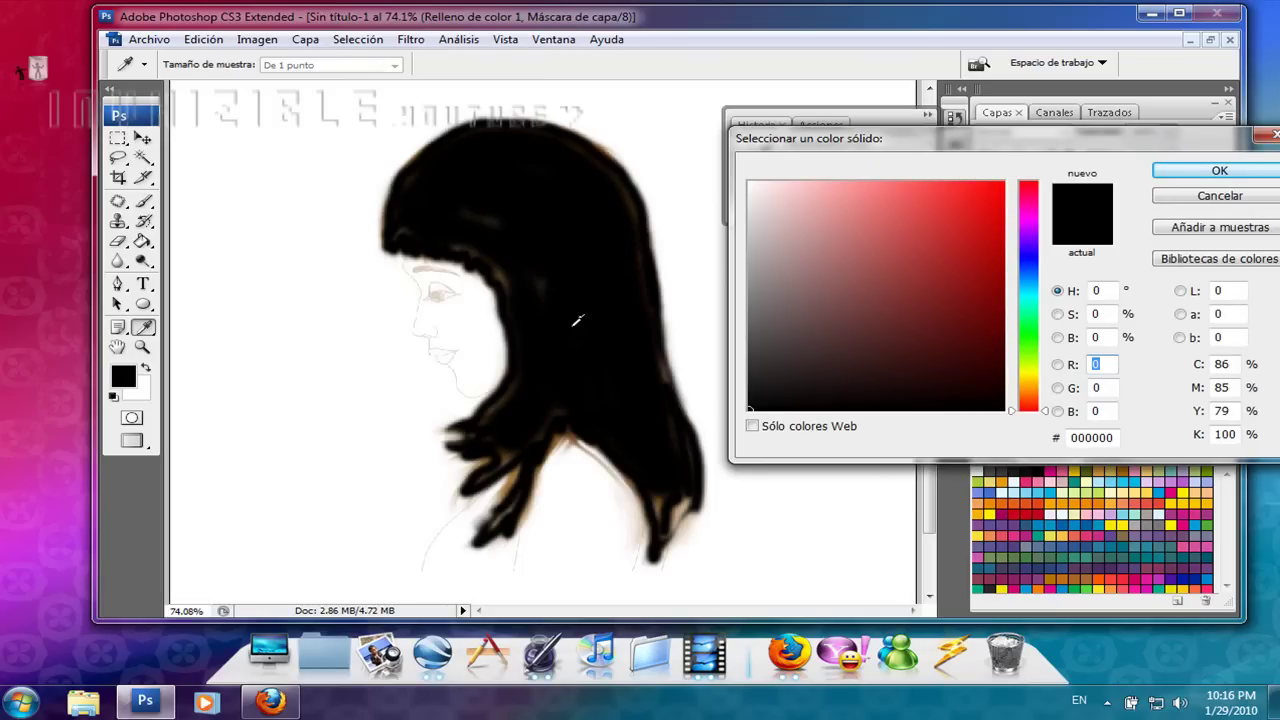
left_click_drag(808, 145, 790, 135)
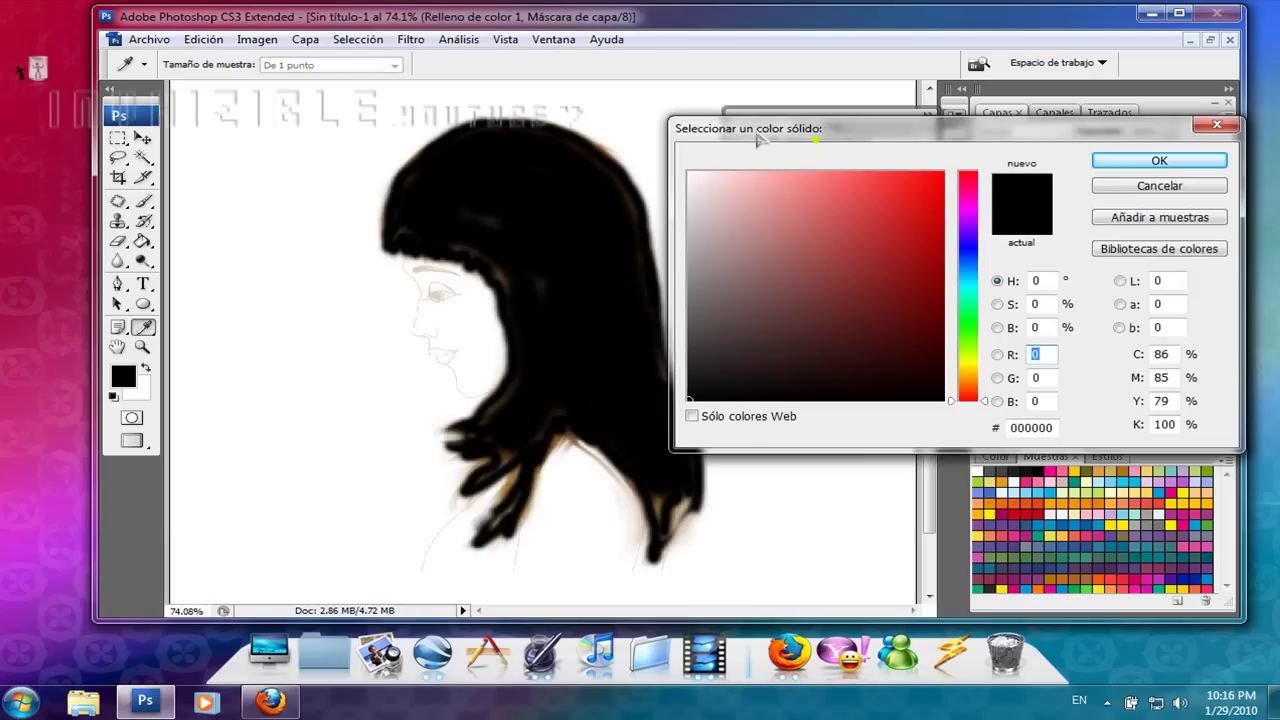
left_click_drag(954, 301, 976, 168)
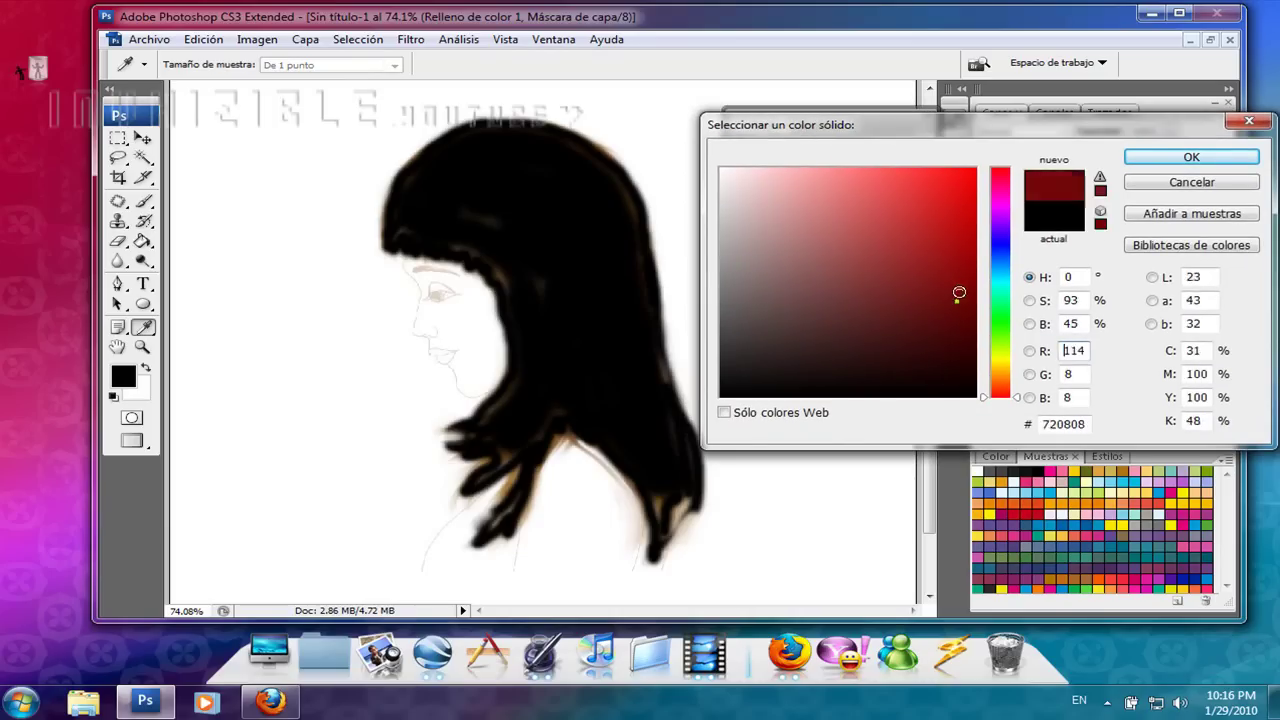
left_click(1162, 158)
left_click(1047, 133)
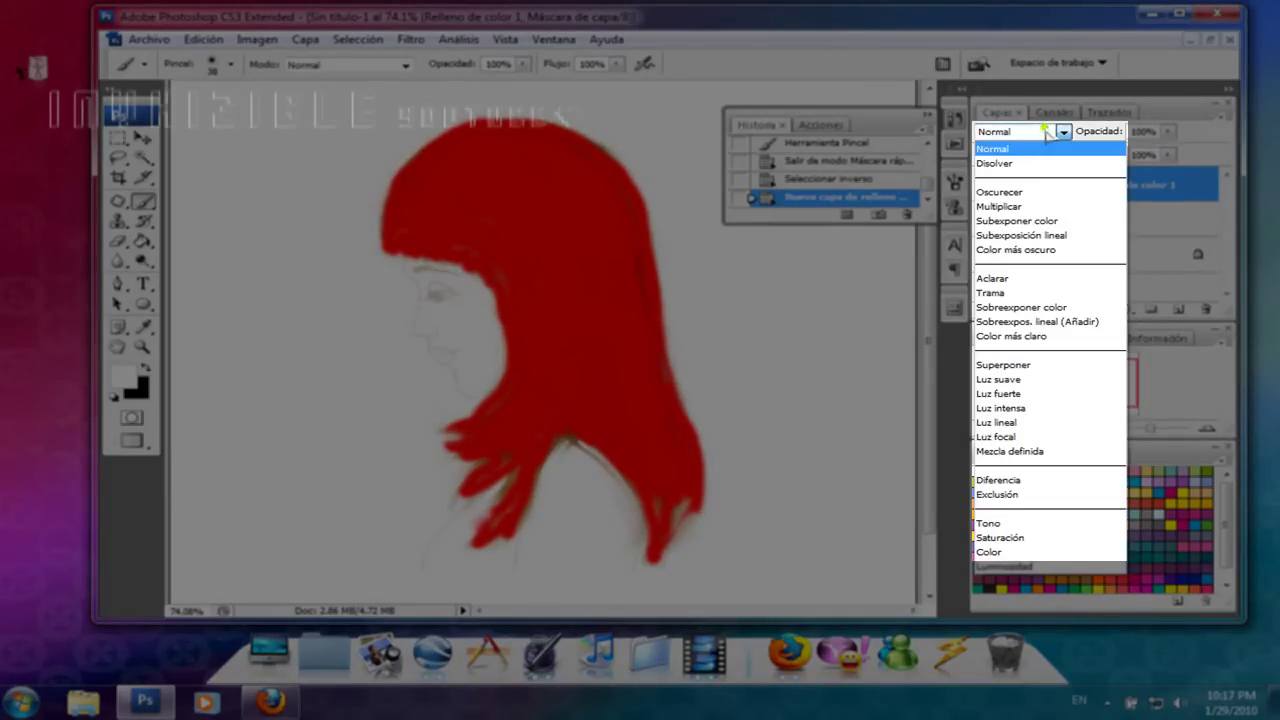
left_click(1026, 381)
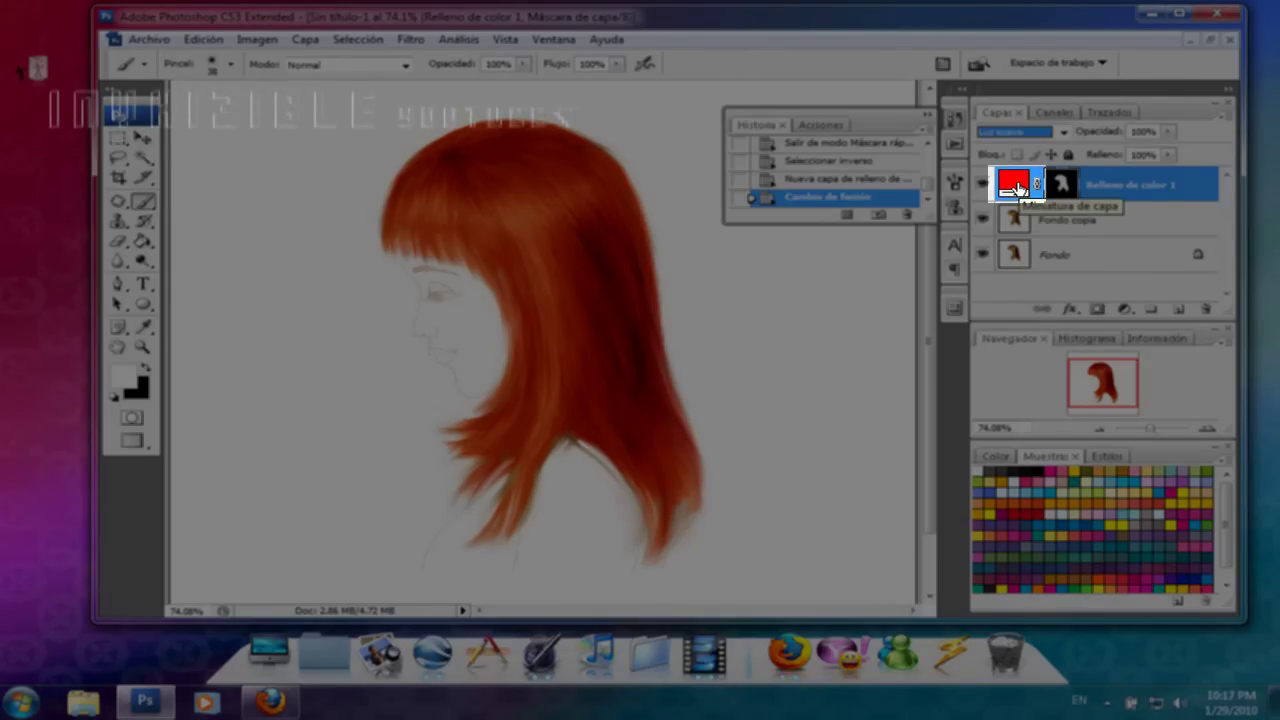
Step: Try purple, blue, green, yellow and darker colours for the fill layer, then compare with it hidden
double_click(1015, 186)
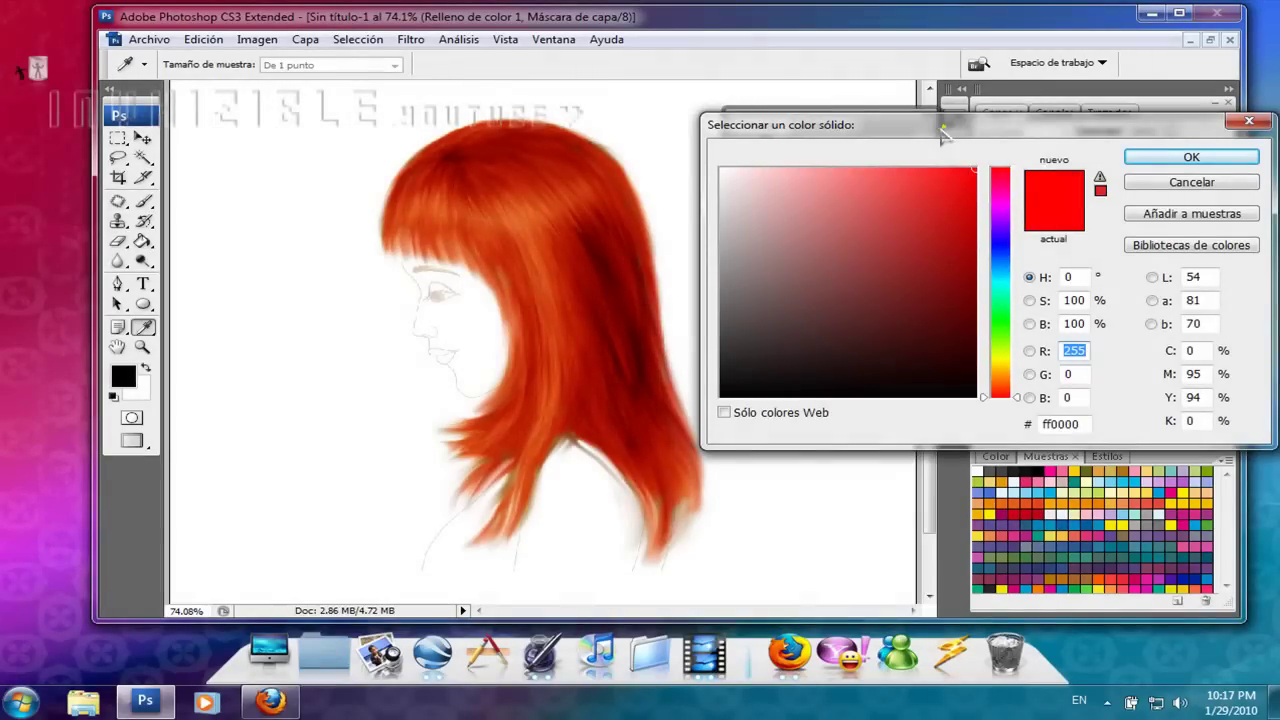
left_click_drag(947, 137, 960, 138)
mouse_move(1015, 208)
left_mouse_down()
mouse_move(1000, 222)
mouse_move(998, 347)
left_mouse_up()
left_click(978, 240)
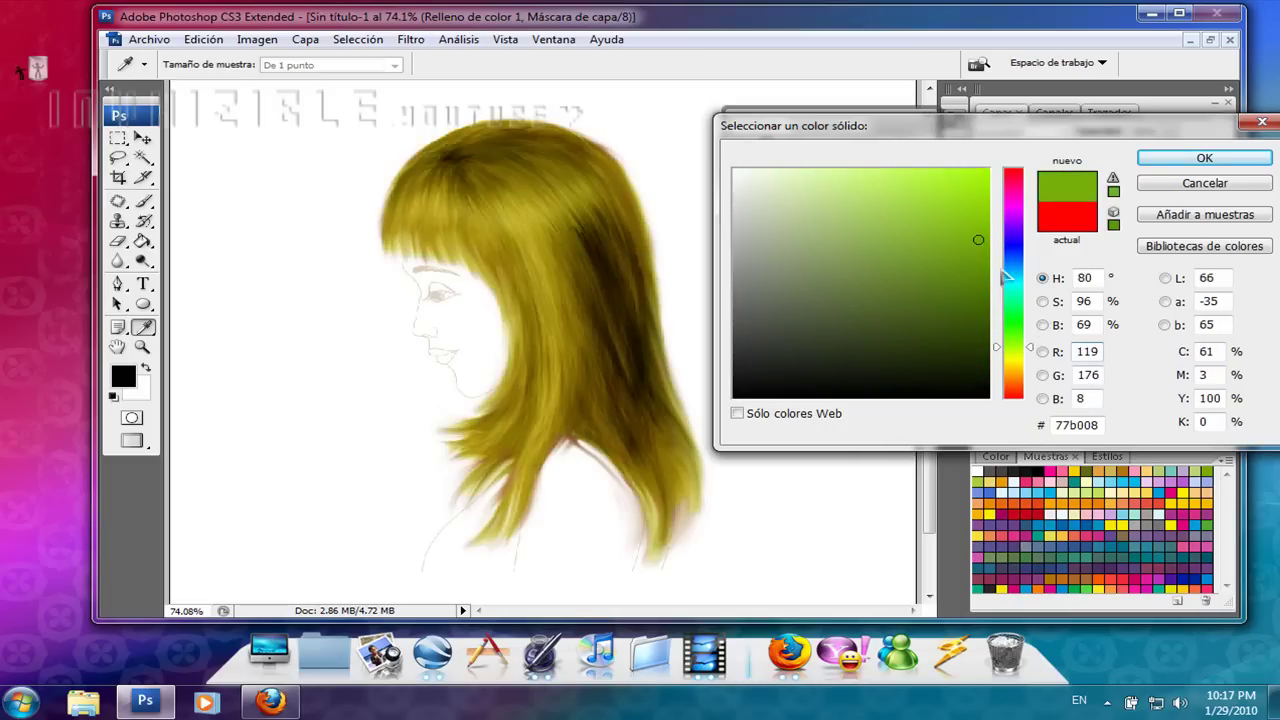
left_click_drag(974, 231, 966, 180)
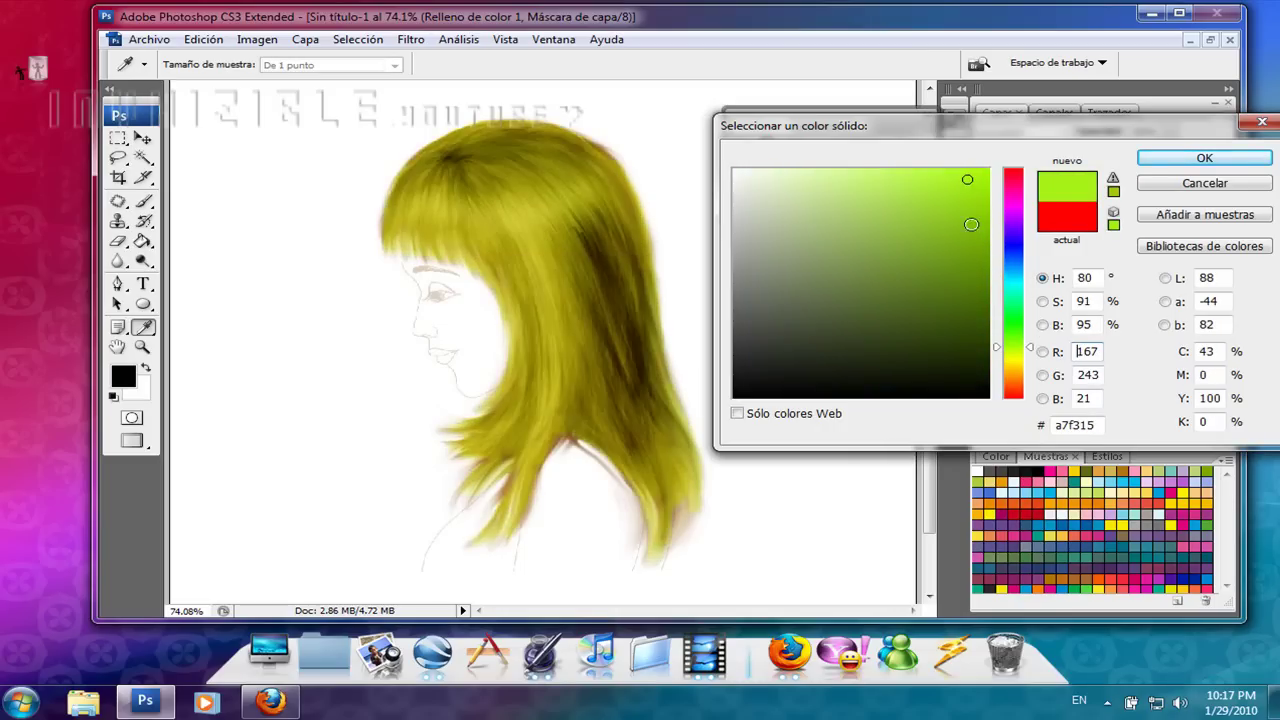
mouse_move(1005, 348)
left_mouse_down()
mouse_move(971, 391)
mouse_move(726, 413)
left_mouse_up()
left_click(975, 364)
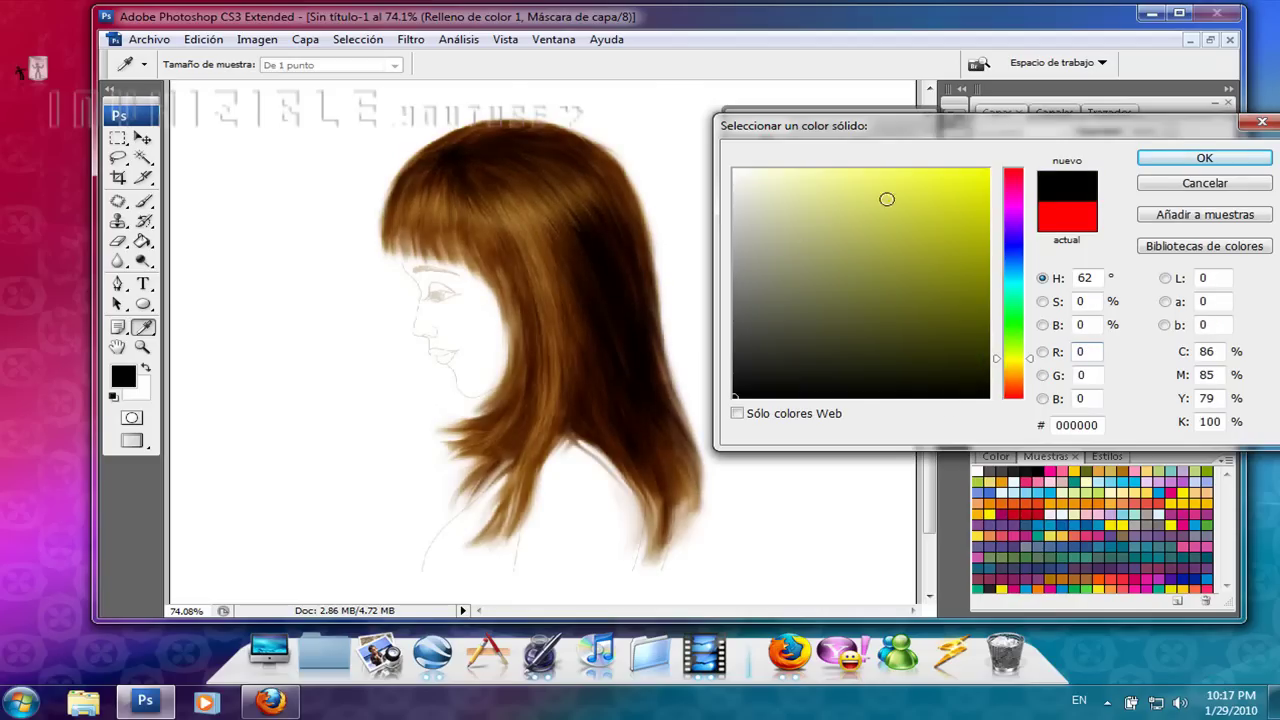
left_click_drag(948, 130, 912, 108)
left_click(1136, 141)
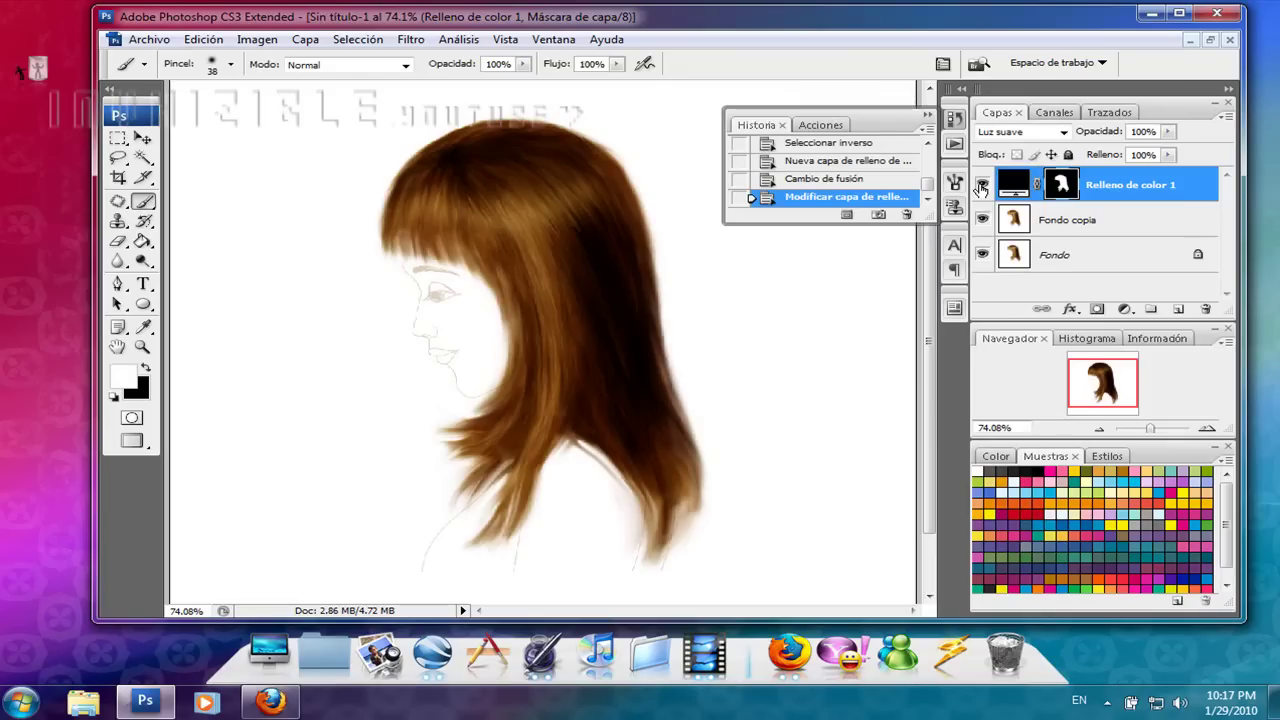
left_click(982, 185)
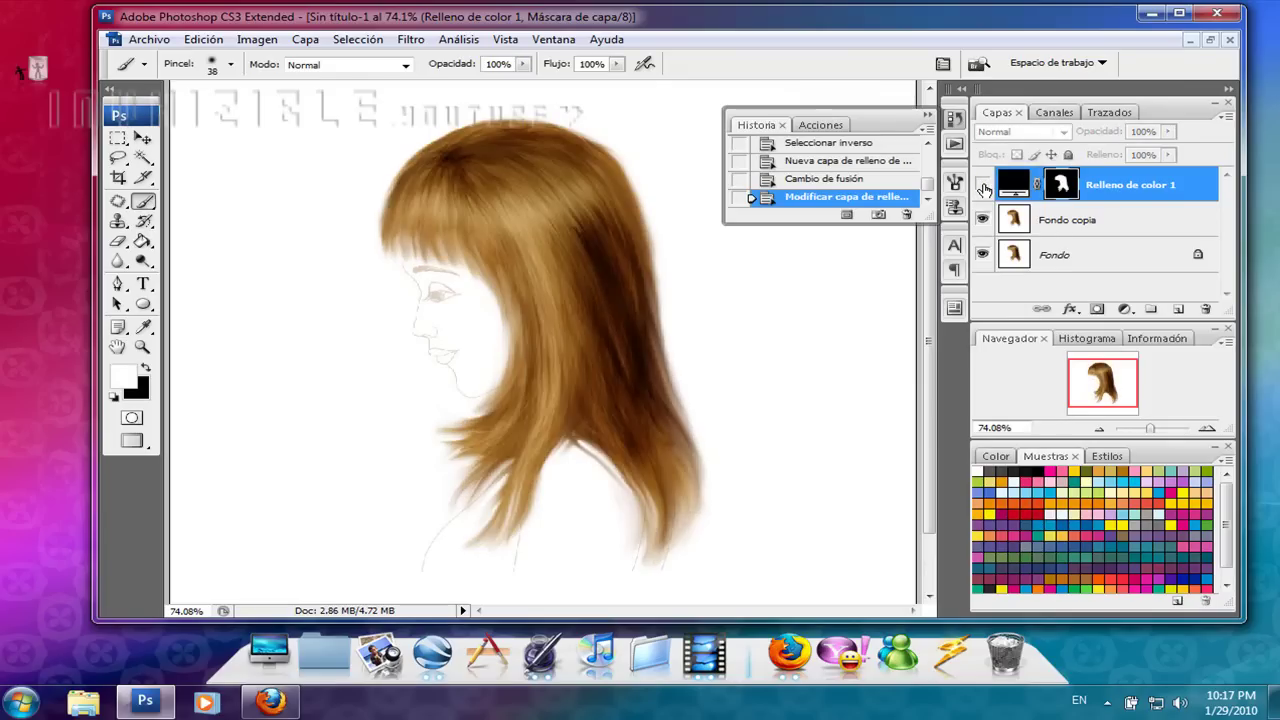
left_click(982, 185)
Step: Set the fill colour to yellow-green 72b104 and toggle the layer to compare
double_click(1005, 186)
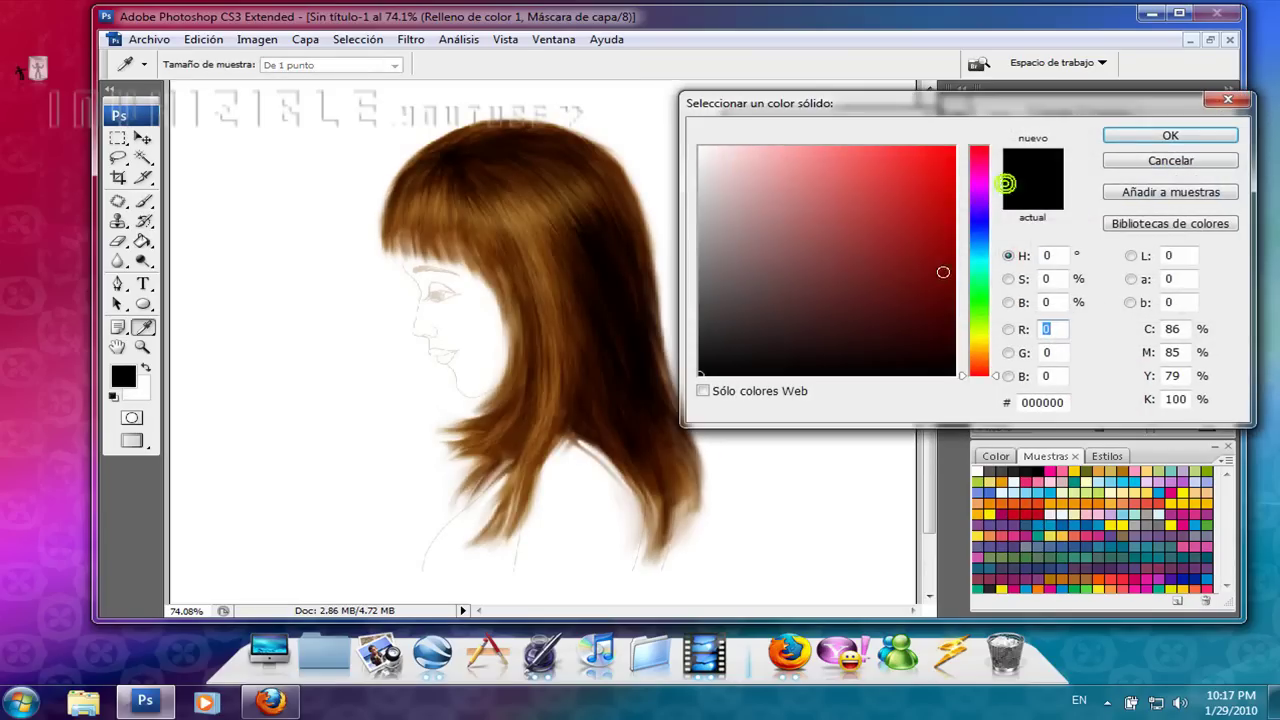
left_click(970, 330)
left_click_drag(970, 330, 970, 323)
left_click_drag(947, 214, 949, 213)
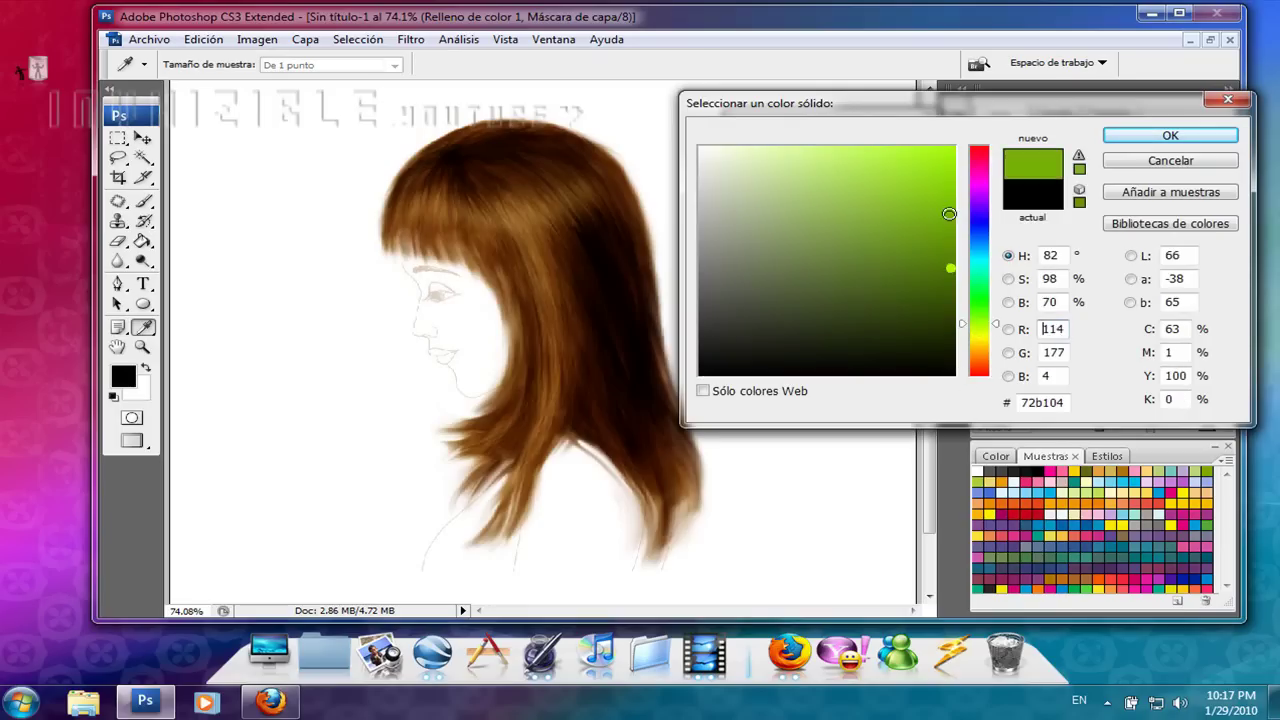
left_click(1147, 133)
left_click(983, 185)
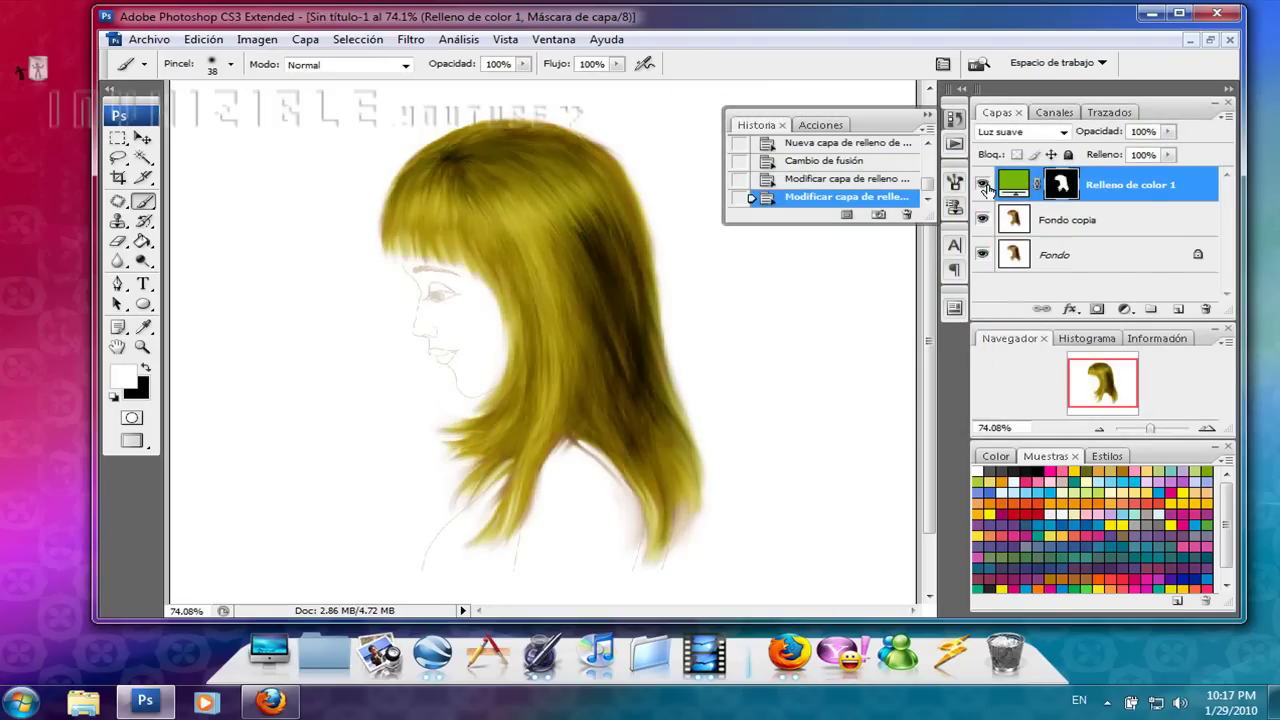
Step: Lower Relleno de color 1 to 44% opacity, compare by toggling it, then minimise Photoshop
left_click(1166, 132)
left_click_drag(1166, 149, 1115, 151)
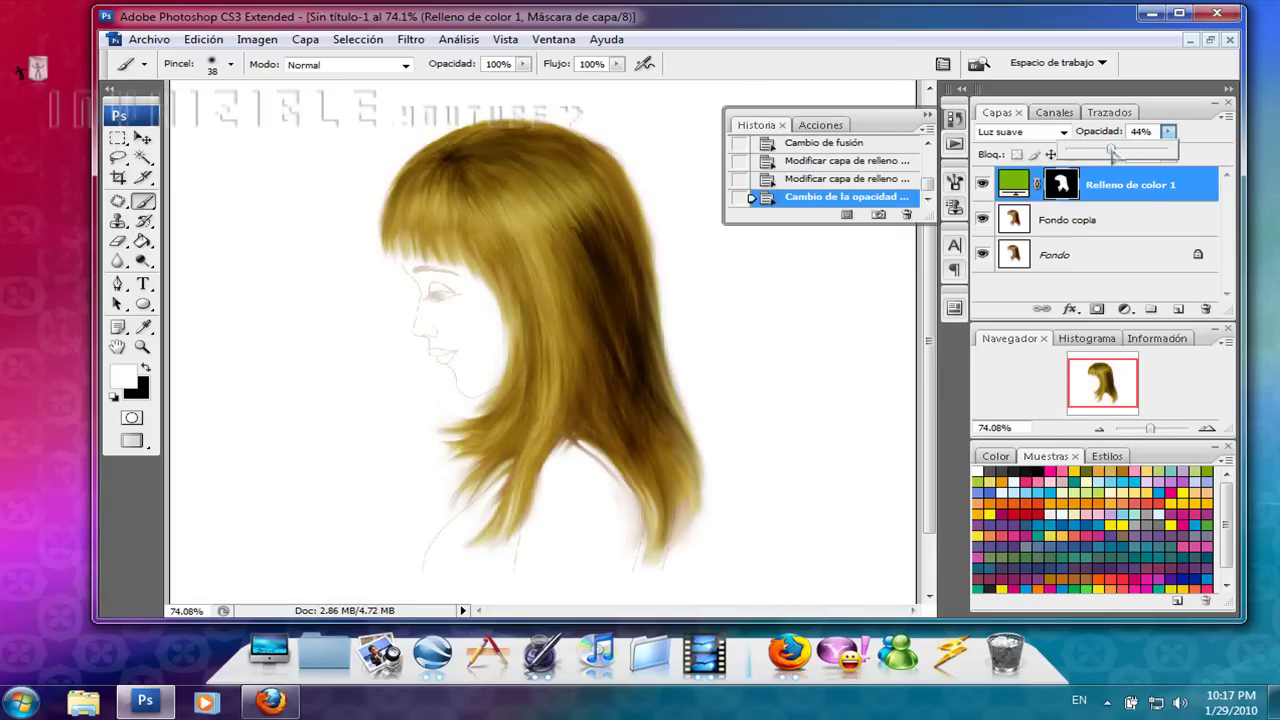
left_click(986, 188)
left_click(986, 188)
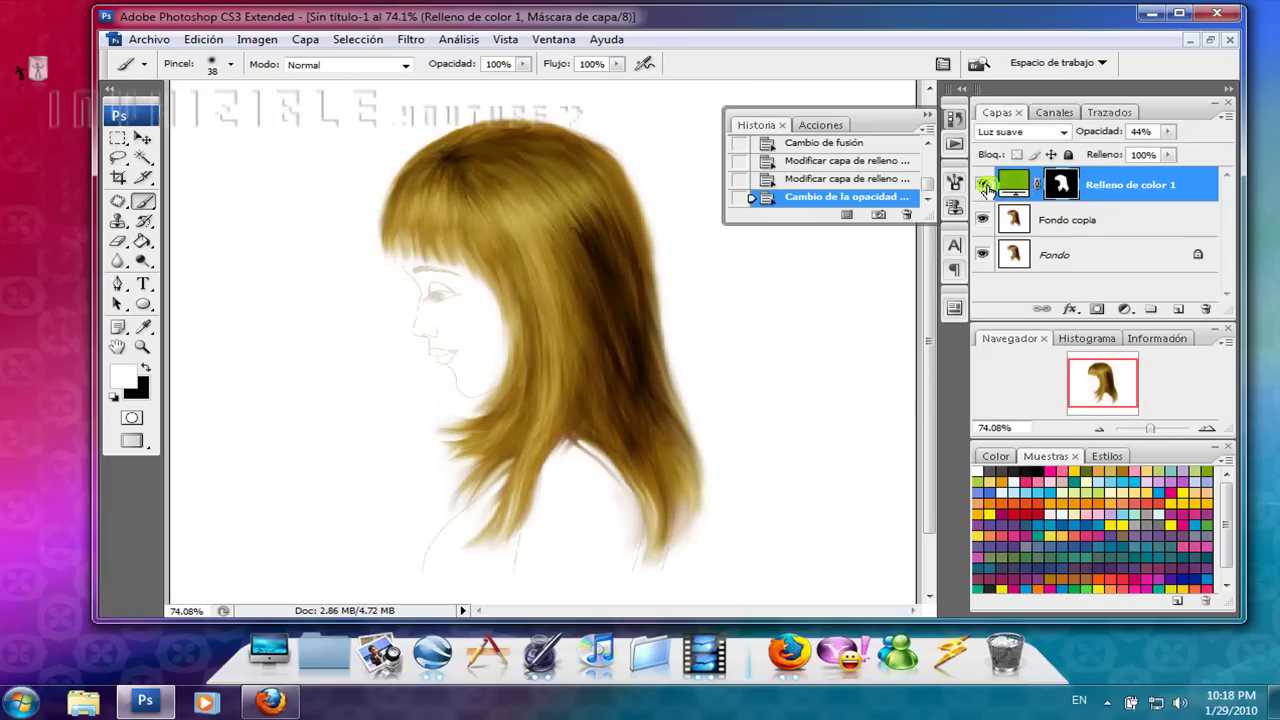
left_click(983, 184)
left_click(983, 186)
left_click(1150, 14)
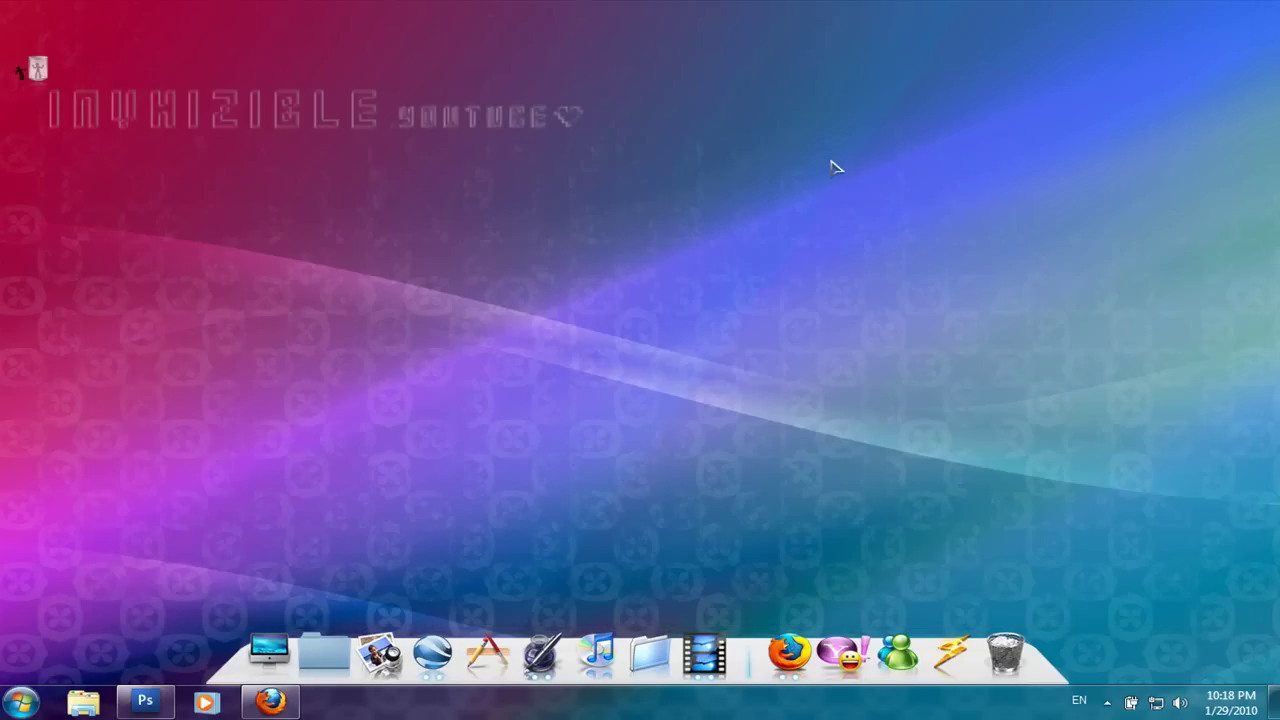